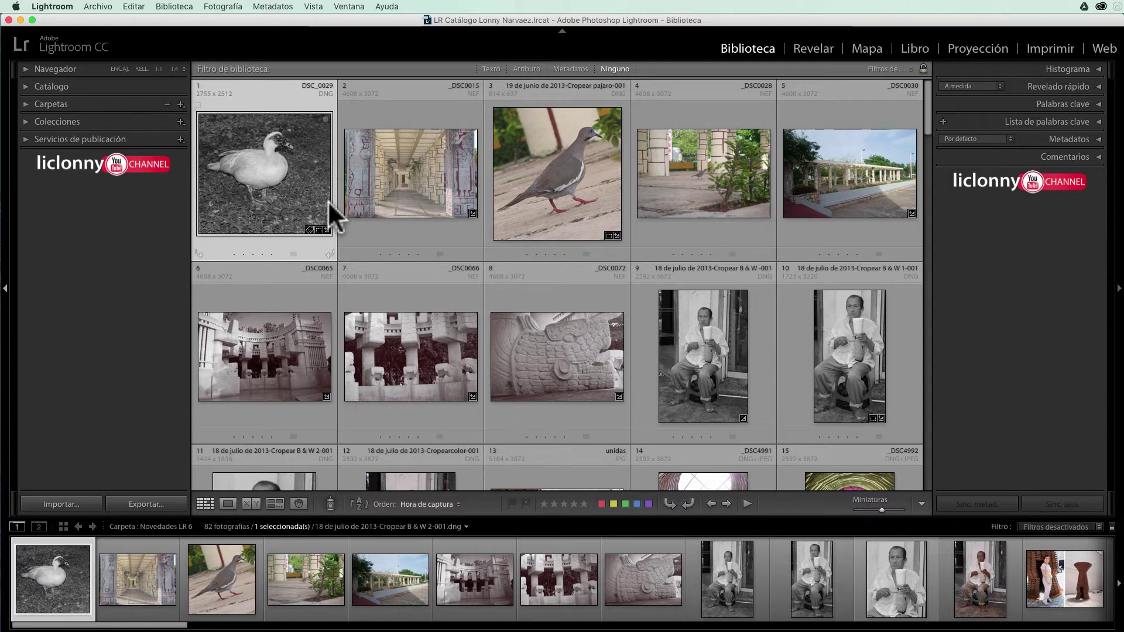
- Browse the Novedades LR 6 grid, then expand Carpetas to list Flores, fotos raw para tutoriales and Novedades LR 6
scroll(536, 318, "down", 3)
scroll(537, 317, "down", 5)
scroll(536, 317, "down", 5)
scroll(537, 317, "down", 5)
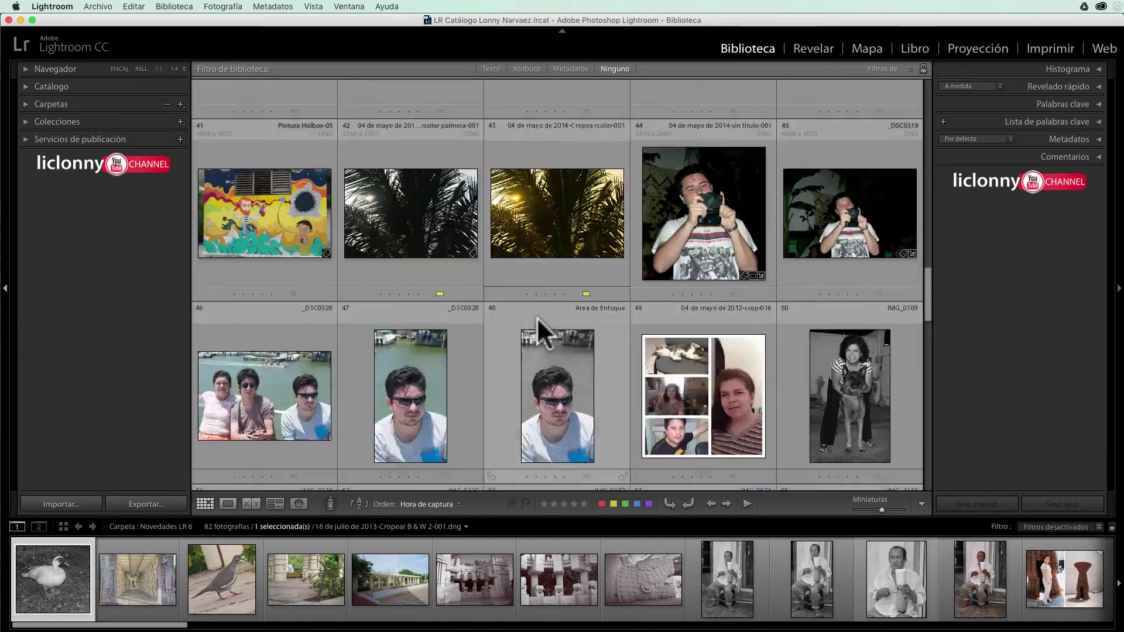
scroll(537, 317, "down", 5)
scroll(537, 318, "up", 15)
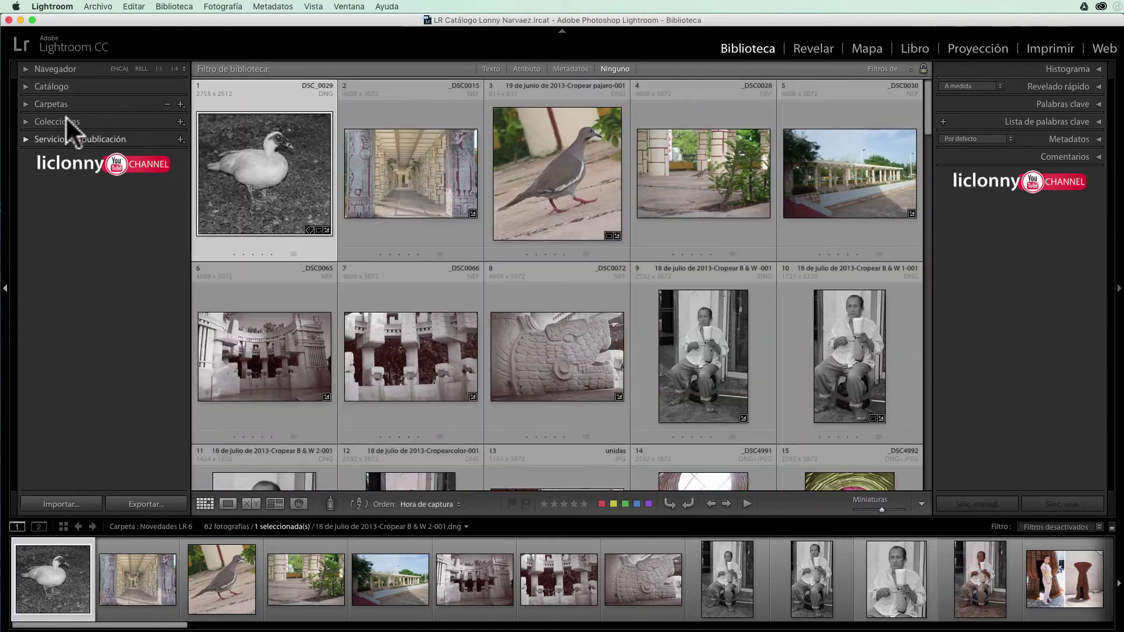
left_click(23, 103)
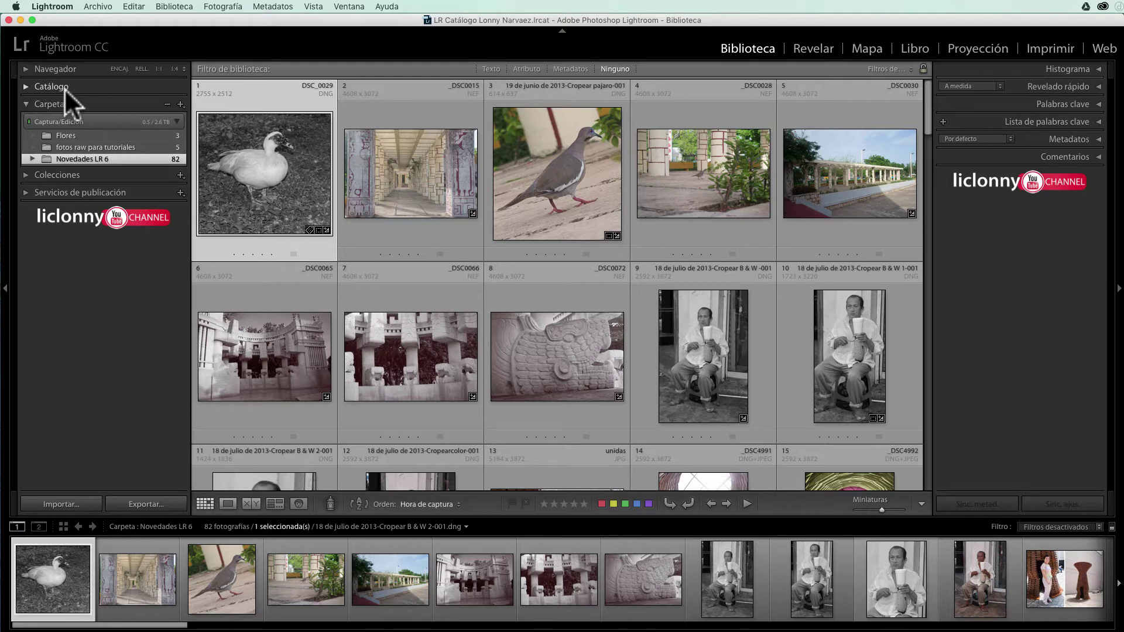
- Expand Catálogo and select Todas las fotografías, browsing all 90 photos in the grid
left_click(25, 87)
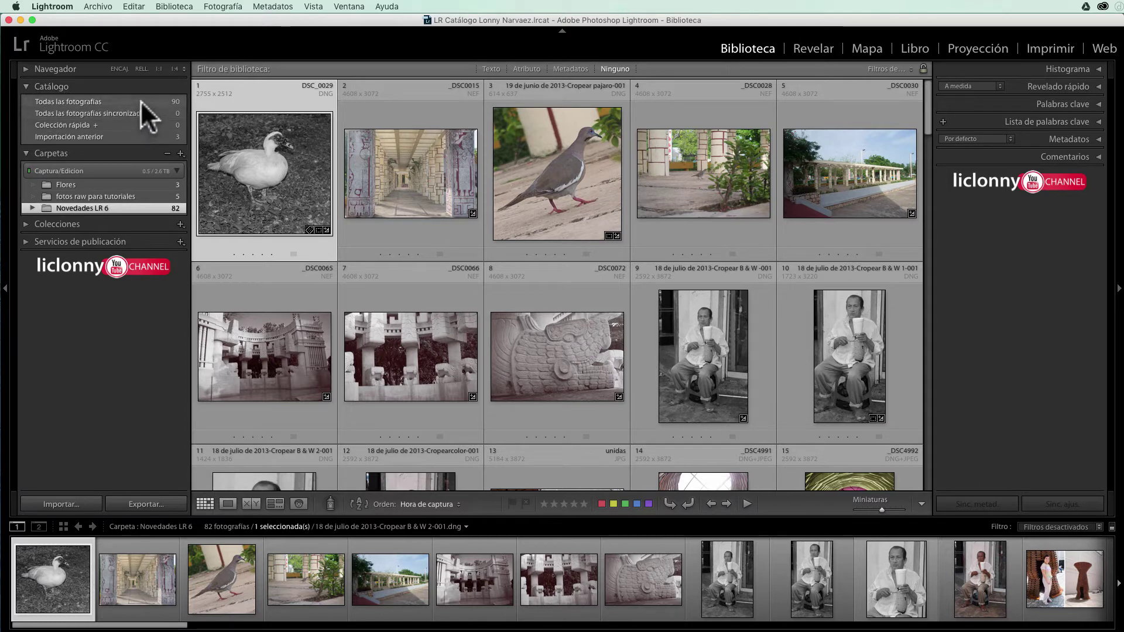
left_click(141, 101)
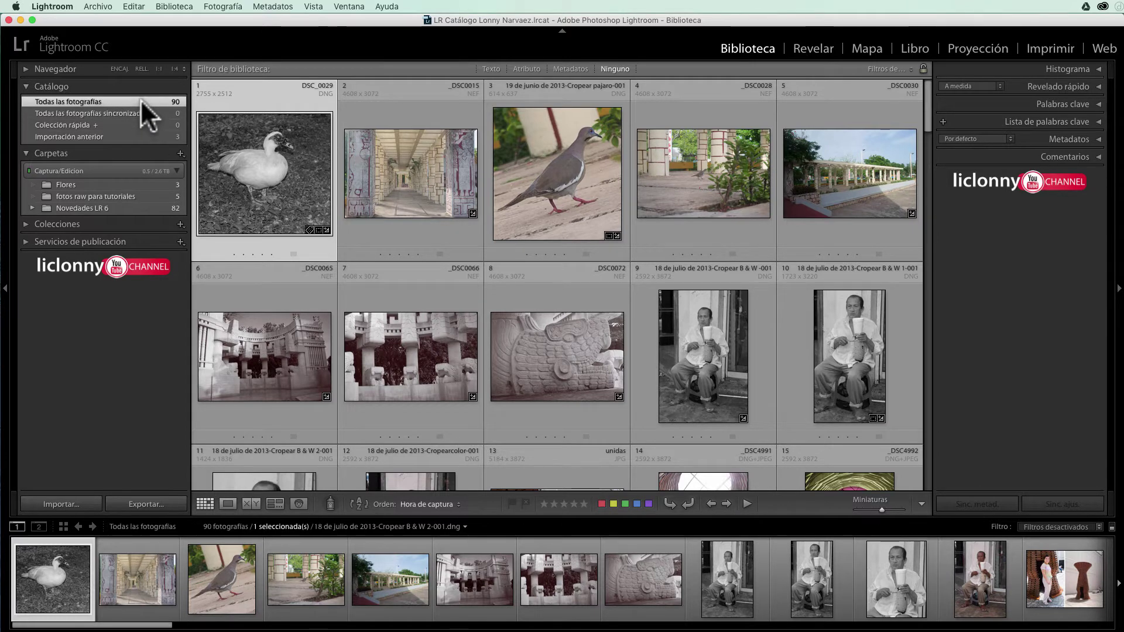
scroll(480, 234, "down", 2)
scroll(480, 235, "down", 5)
scroll(480, 235, "down", 5)
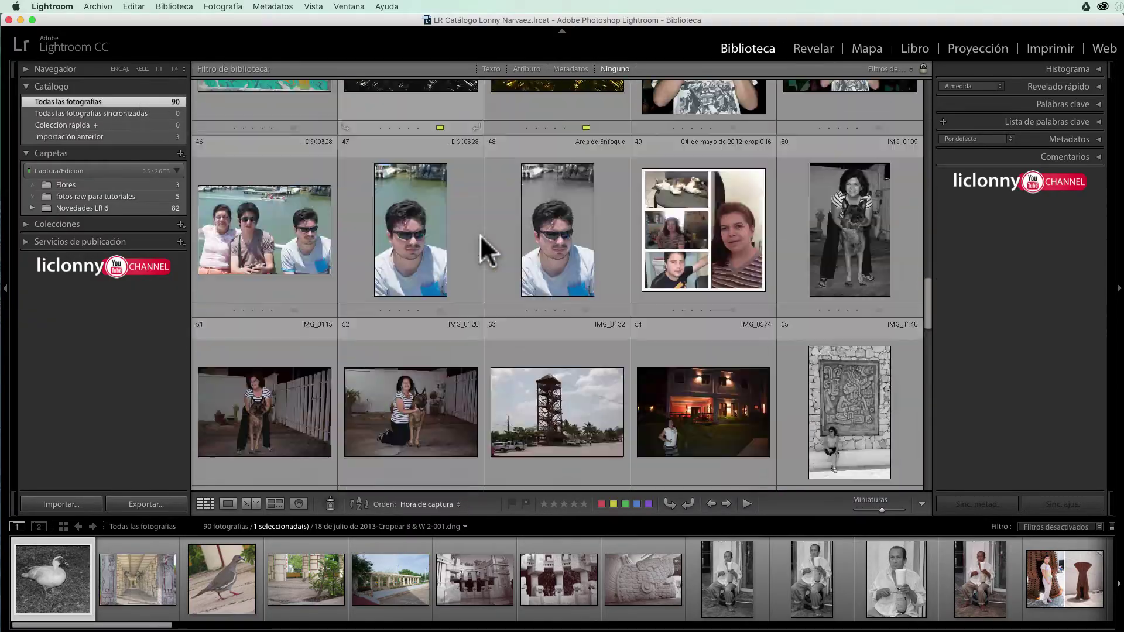
scroll(481, 234, "down", 5)
scroll(480, 235, "up", 10)
scroll(481, 234, "down", 2)
scroll(480, 234, "up", 3)
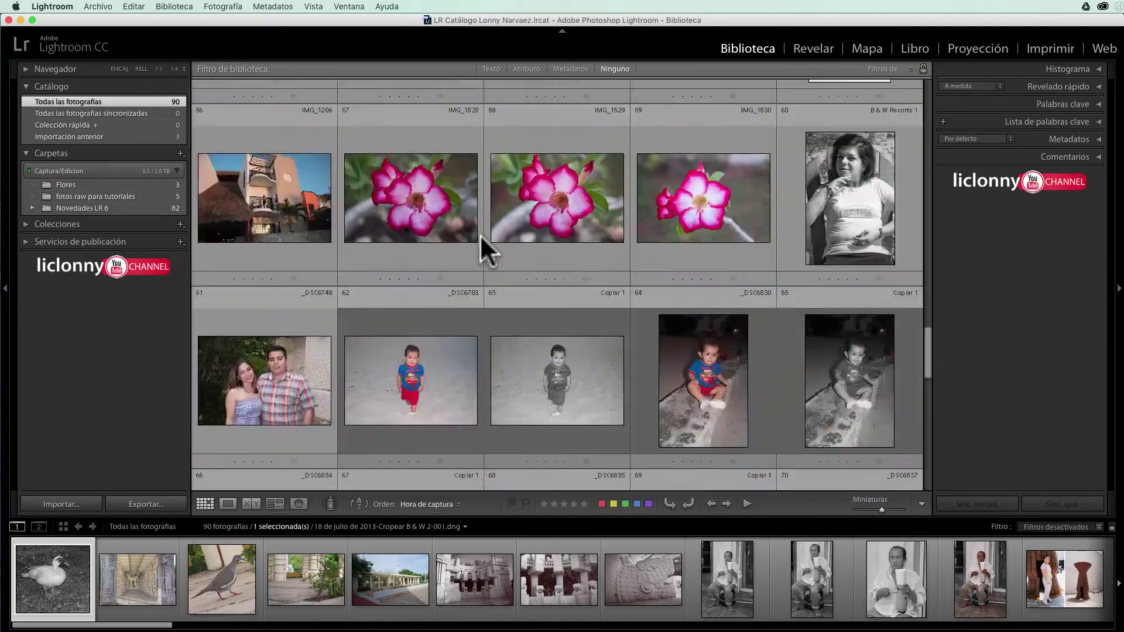
scroll(481, 234, "up", 3)
scroll(480, 234, "up", 7)
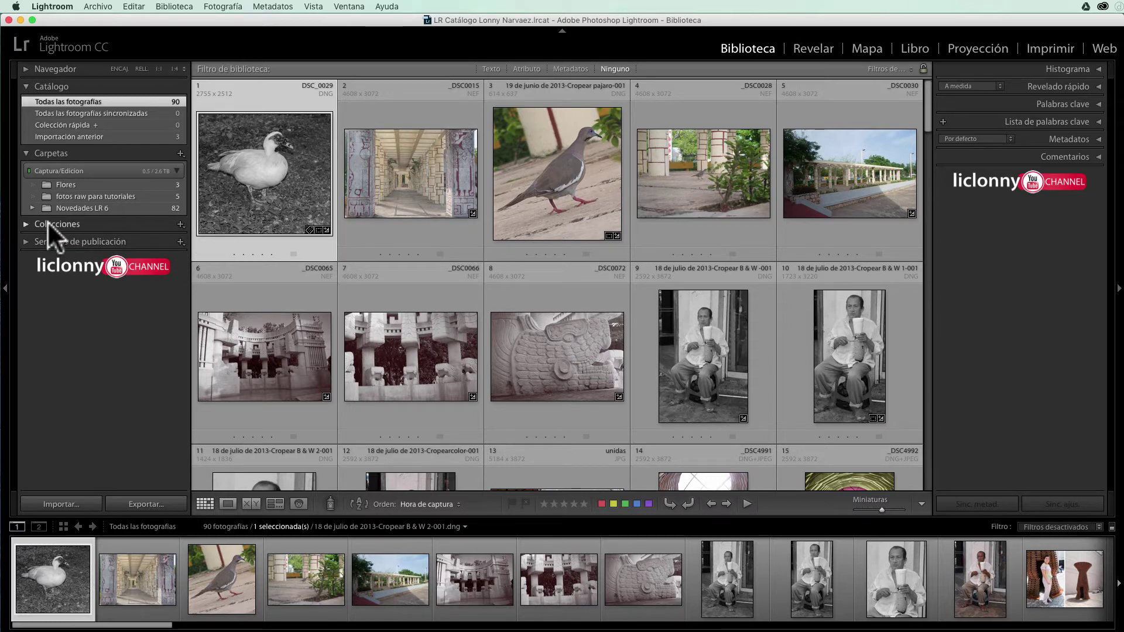
- Show the Sylvana y Pato B & W collection after checking the color one, and expand Novedades LR 6
left_click(25, 224)
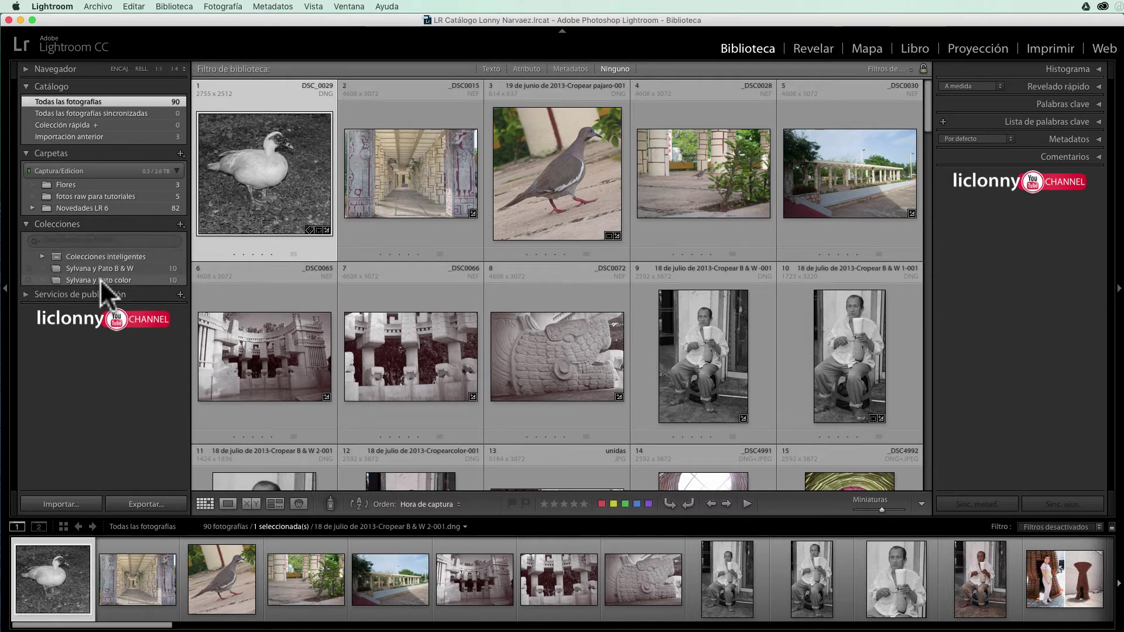
left_click(121, 268)
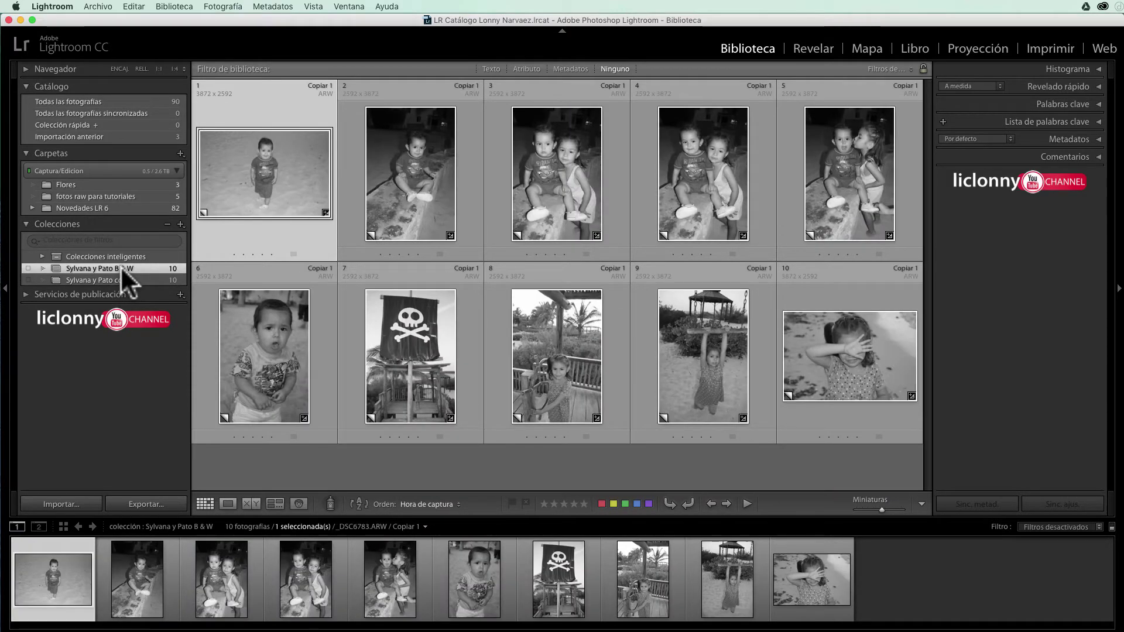
left_click(123, 276)
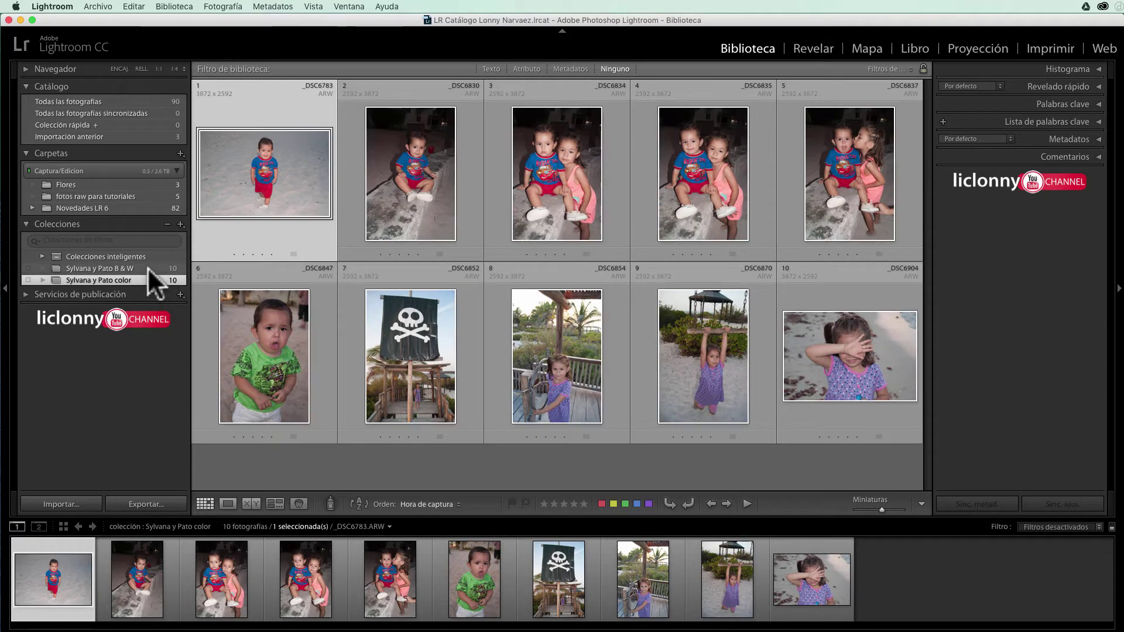
left_click(148, 268)
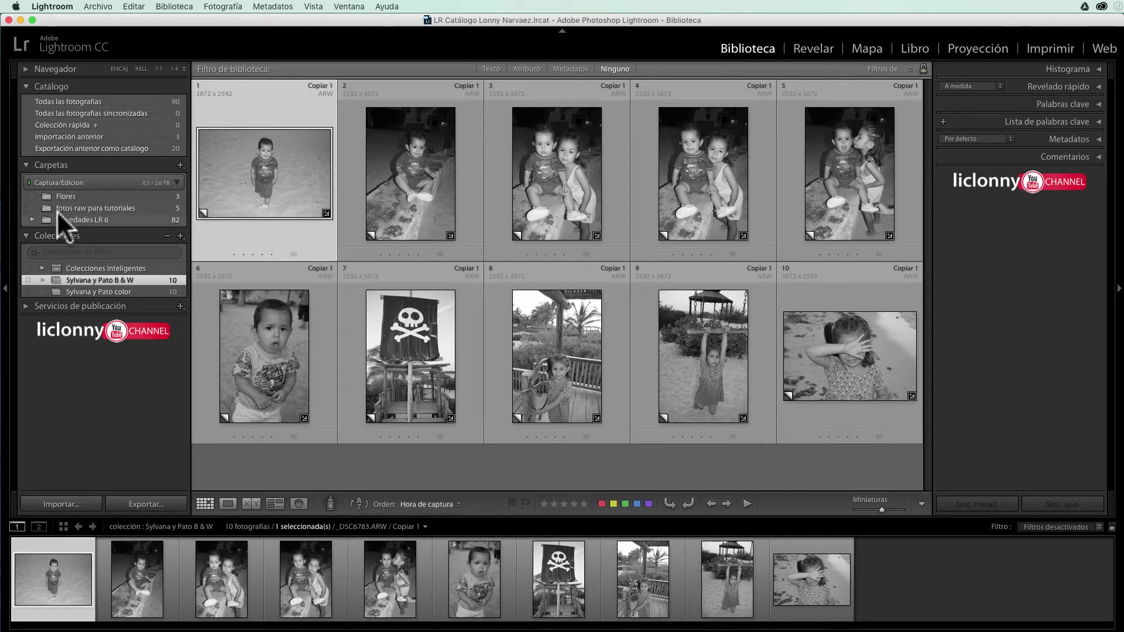
mouse_move(263, 171)
left_click(32, 220)
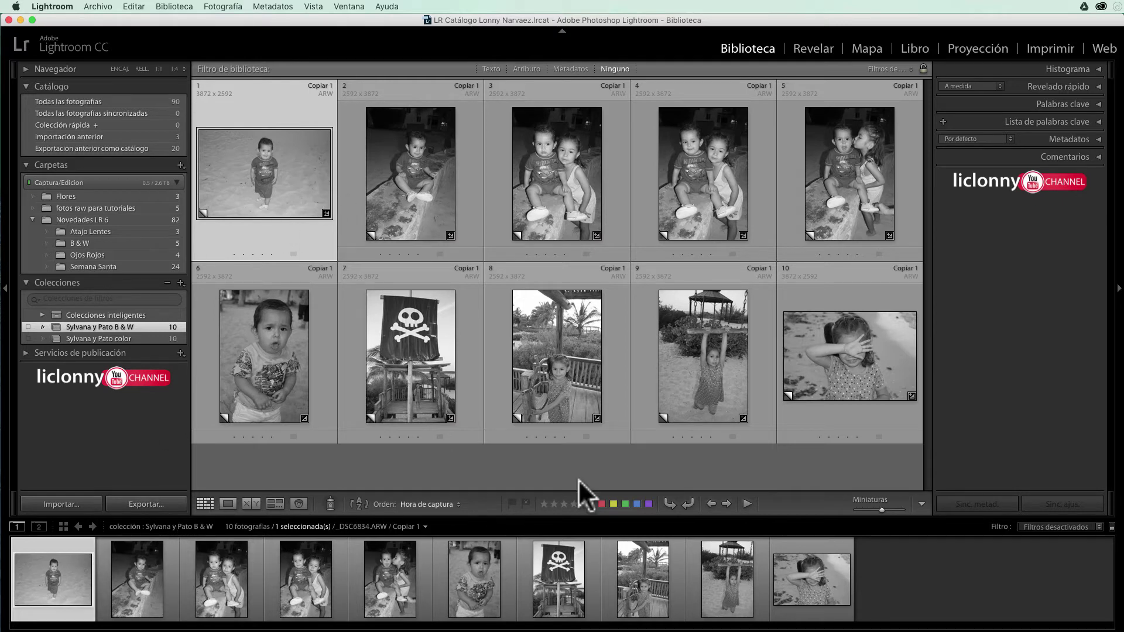
- Select all 10 B & W photos and start Exportar como catálogo with Escritorio as location
left_click(828, 396, "shift")
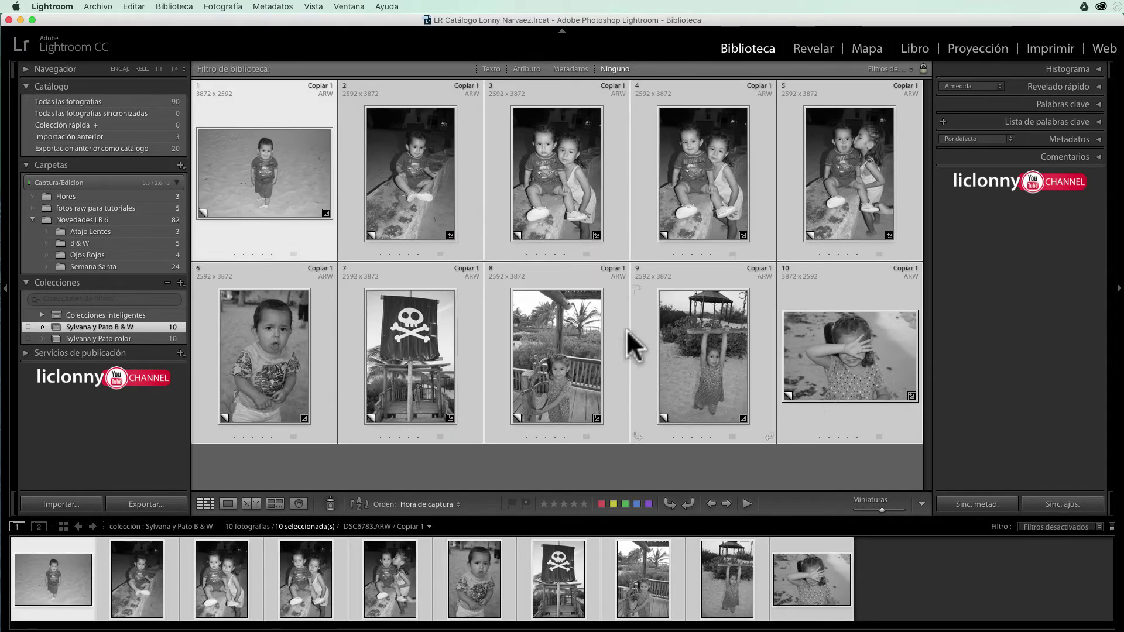
left_click(97, 6)
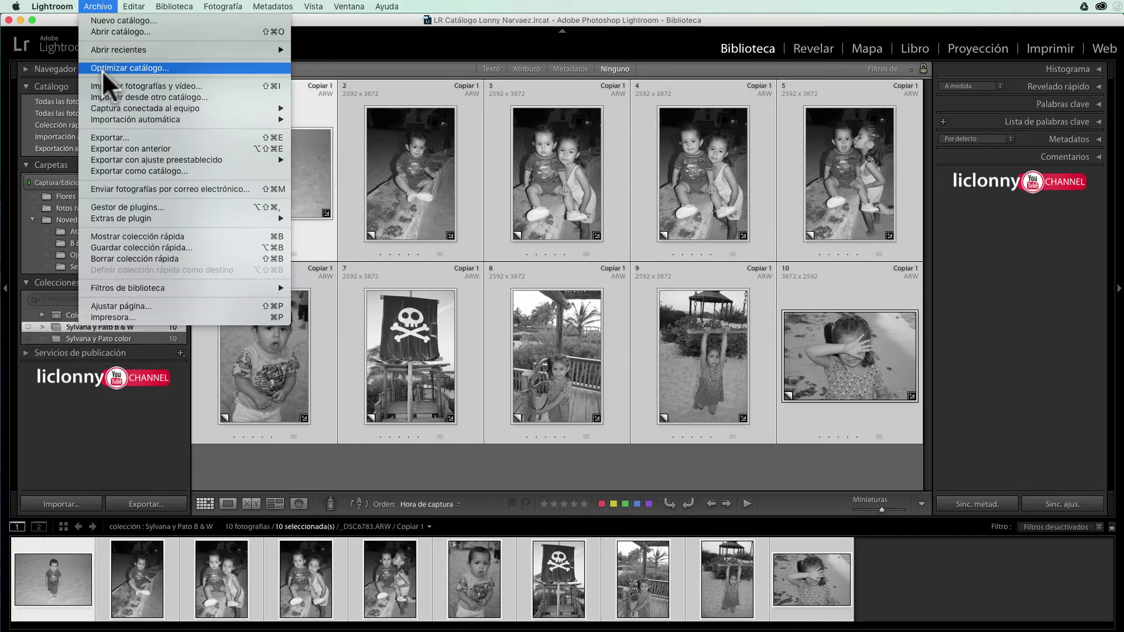
left_click(103, 170)
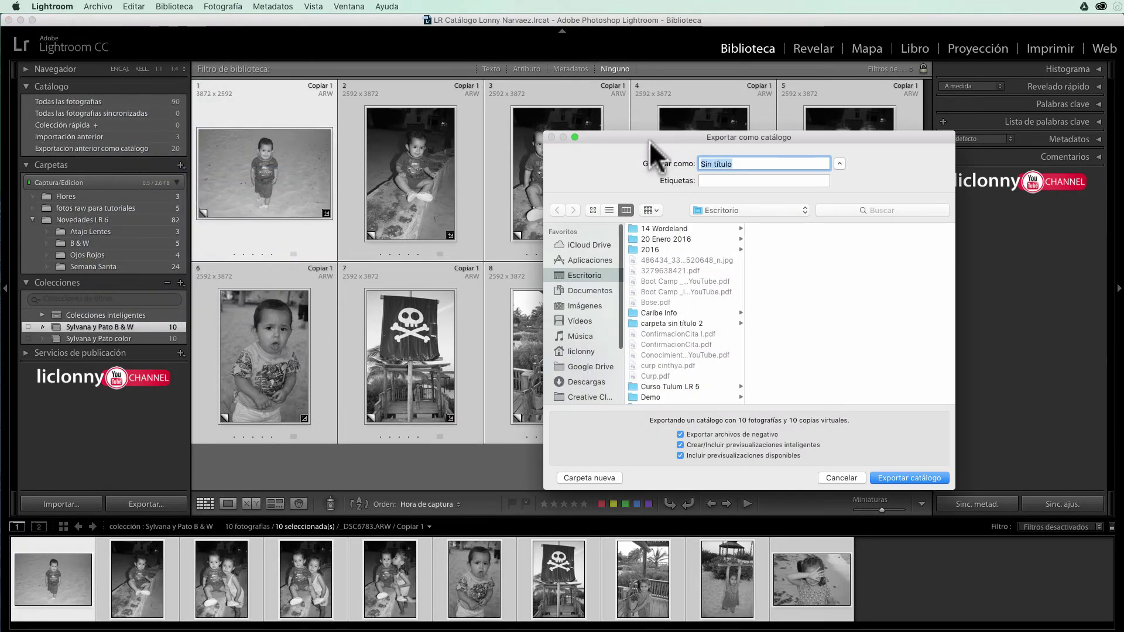
left_click_drag(645, 136, 444, 81)
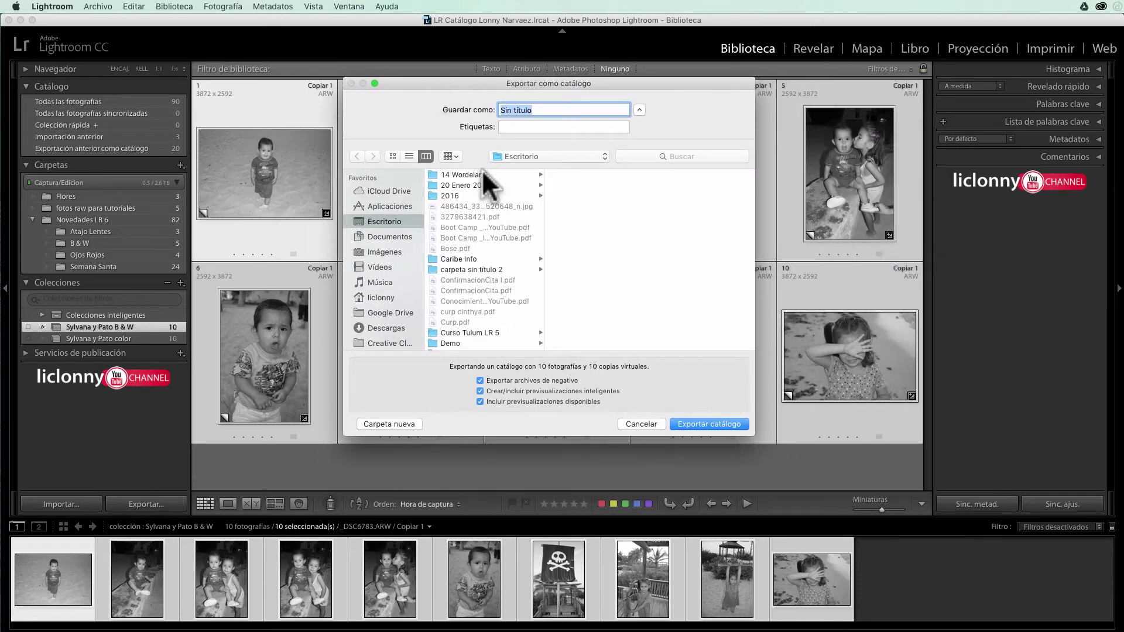
left_click(521, 156)
left_click(521, 156)
- Make a new Escritorio folder called 'Fotografías Sobrinos B & W' for the export
left_click(392, 424)
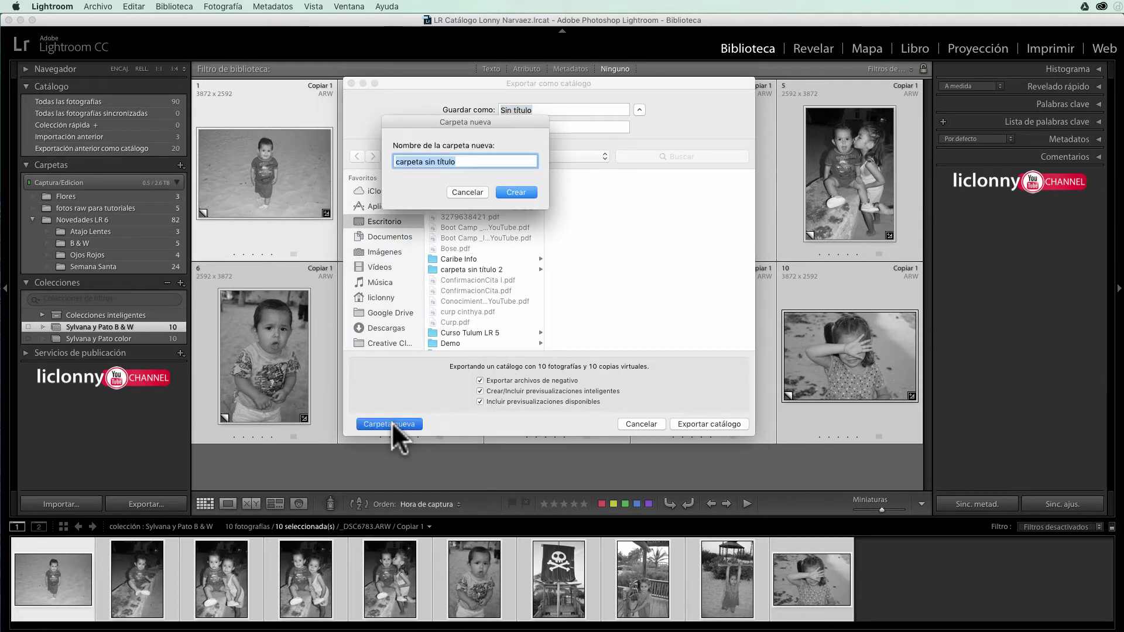
type("Fotogra")
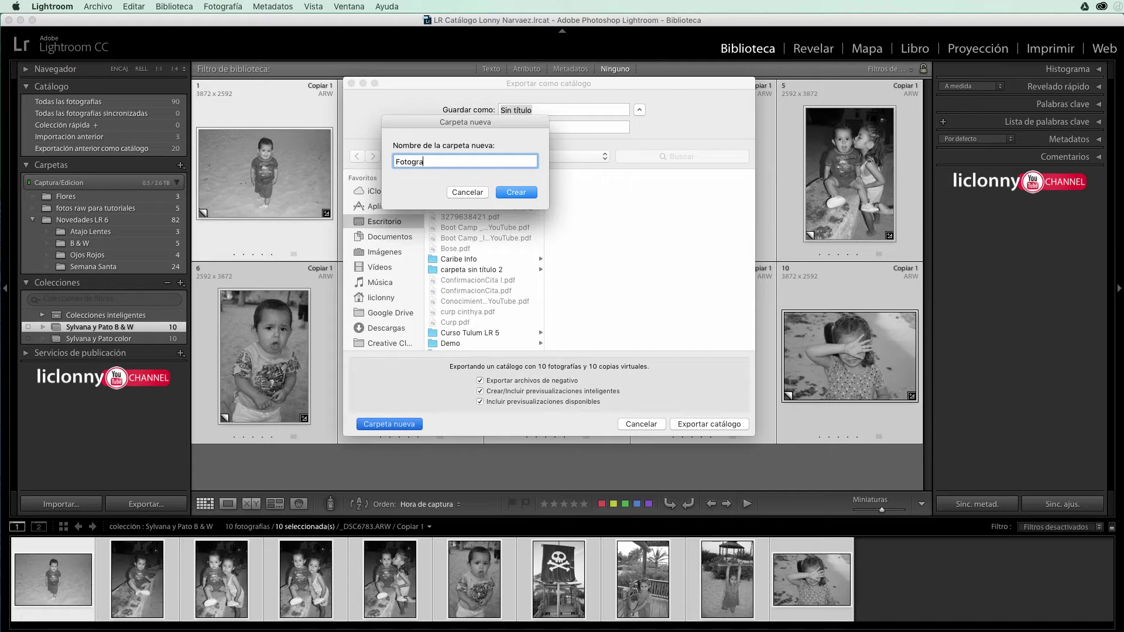
type("fías ")
type("S")
type("obrinos ")
type("B")
type(" & ")
type("W")
left_click(507, 189)
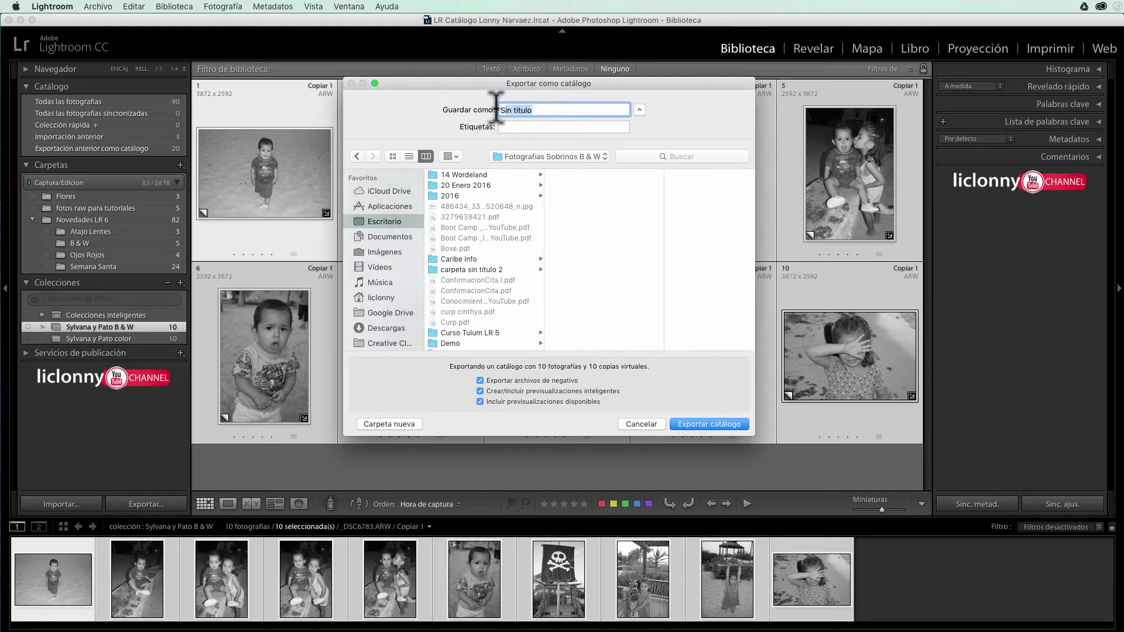
- Name the catalog 'Sobrinos B & W' and export it into the new folder
type("S")
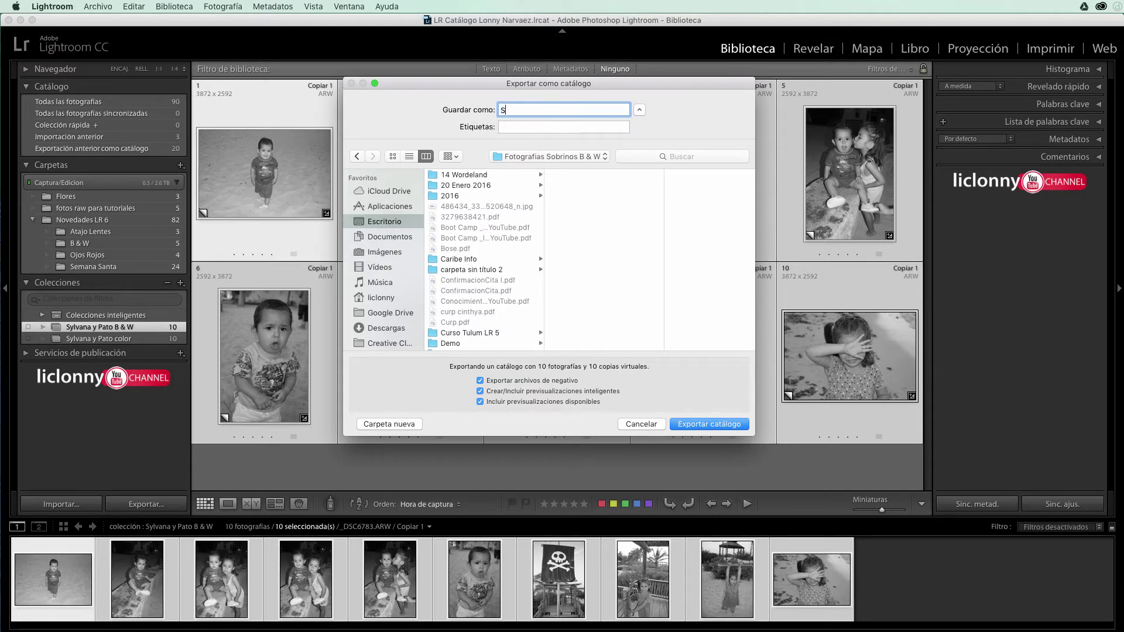
type("obrin")
type("os B ")
type("& ")
type("W")
left_click(697, 422)
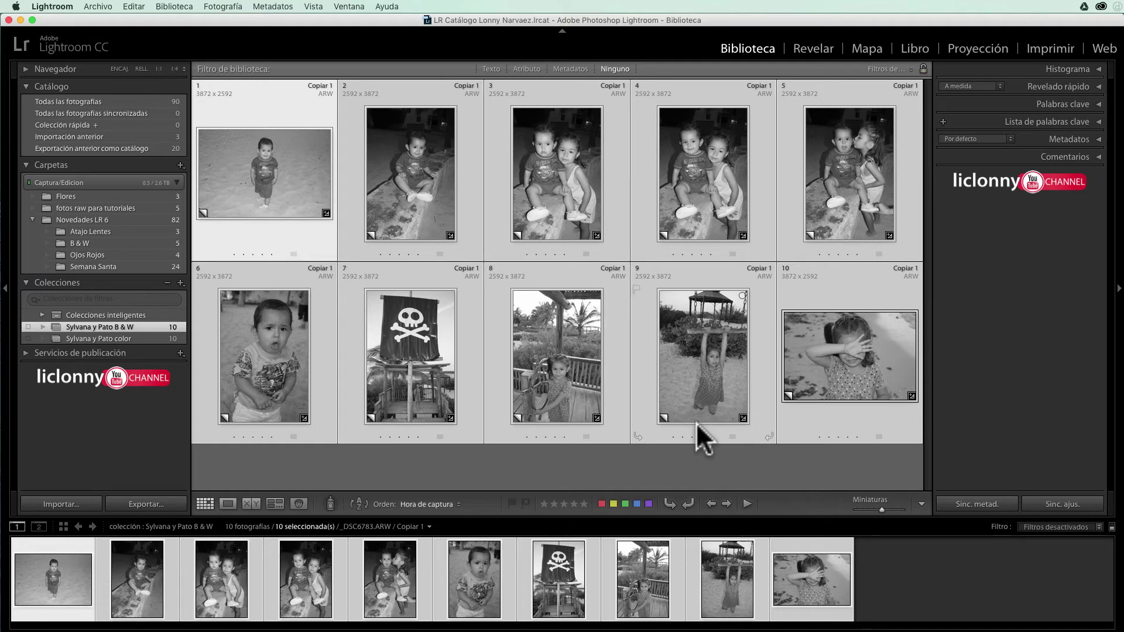
- Quit Lightroom, choosing Omitir en esta ocasión to skip the catalog backup
mouse_move(557, 351)
left_click(52, 6)
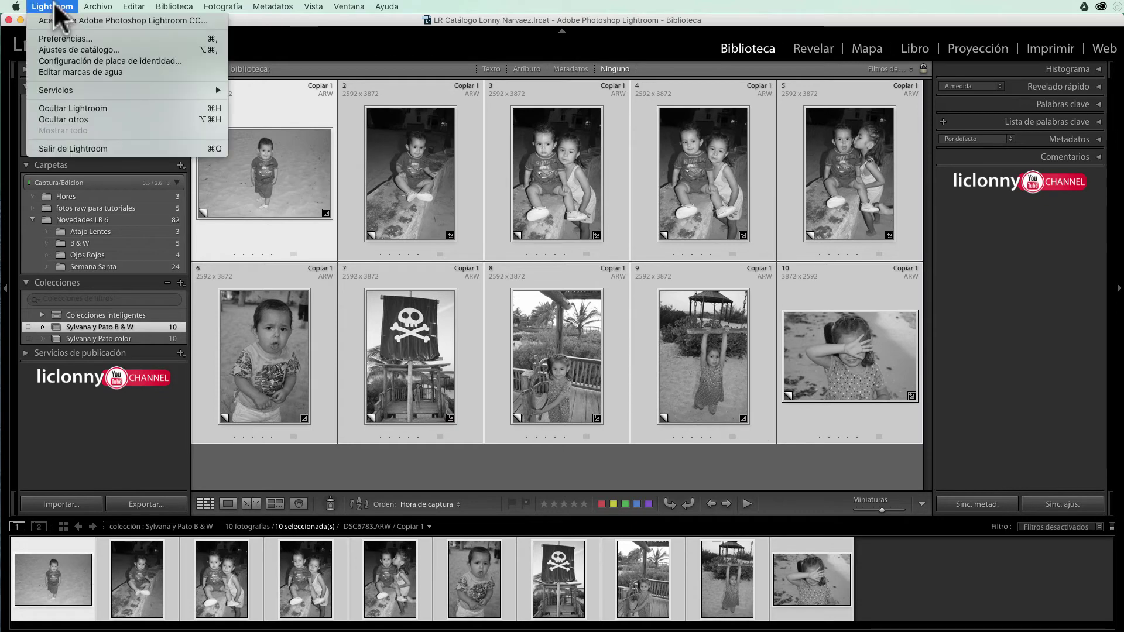
left_click(69, 146)
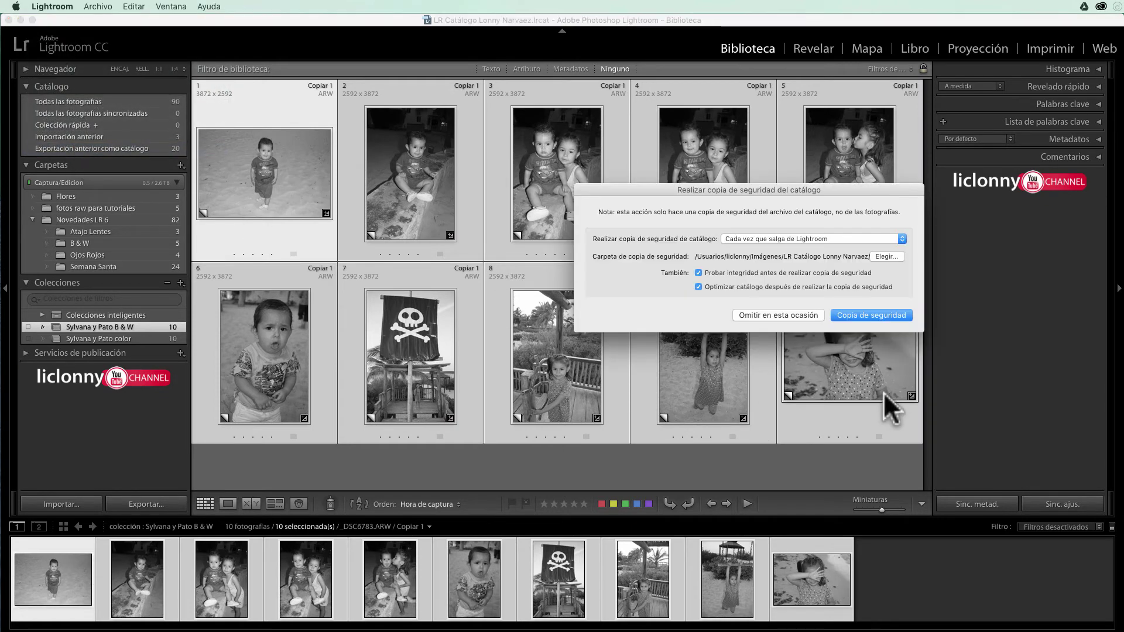
left_click(757, 315)
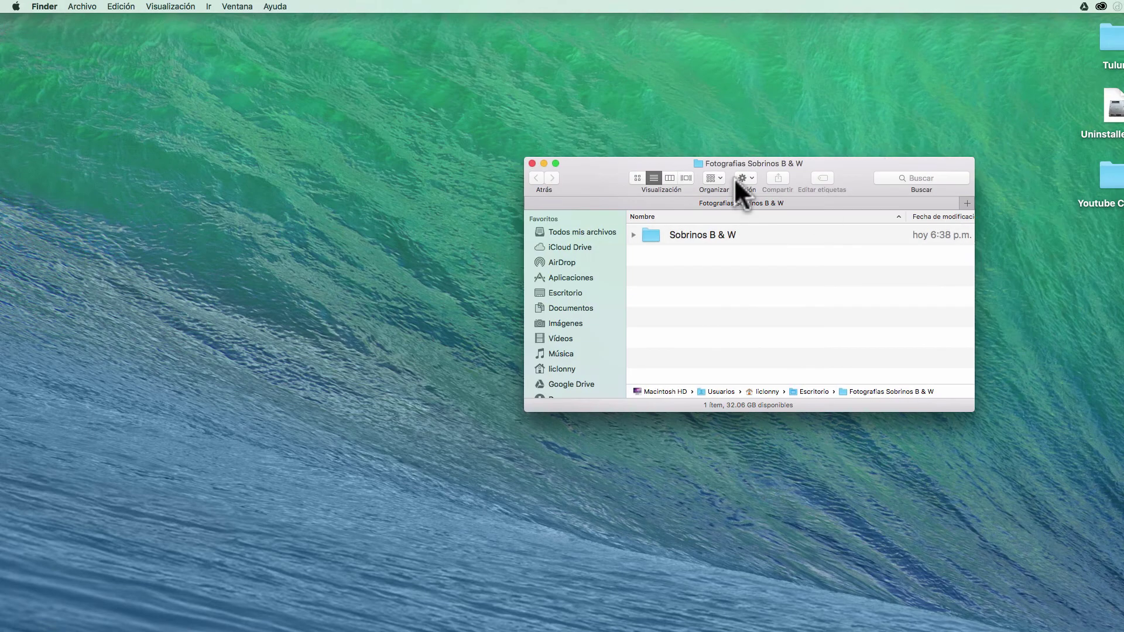
- Move the Finder window and expand the Sobrinos B & W folder to list its contents
left_click_drag(852, 160, 578, 94)
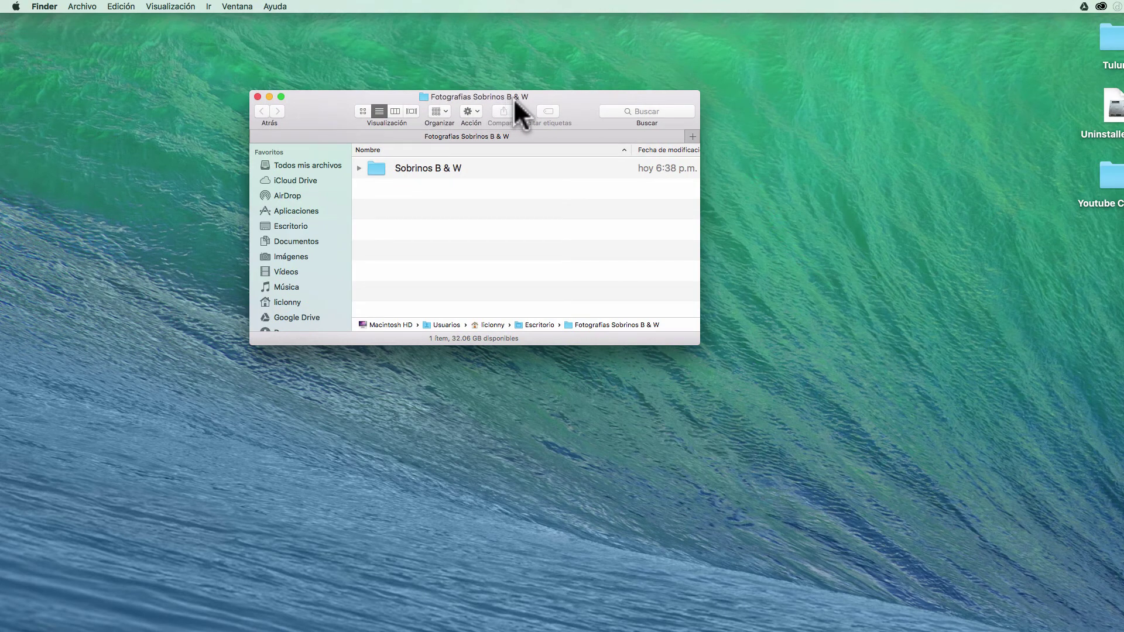
left_click(359, 167)
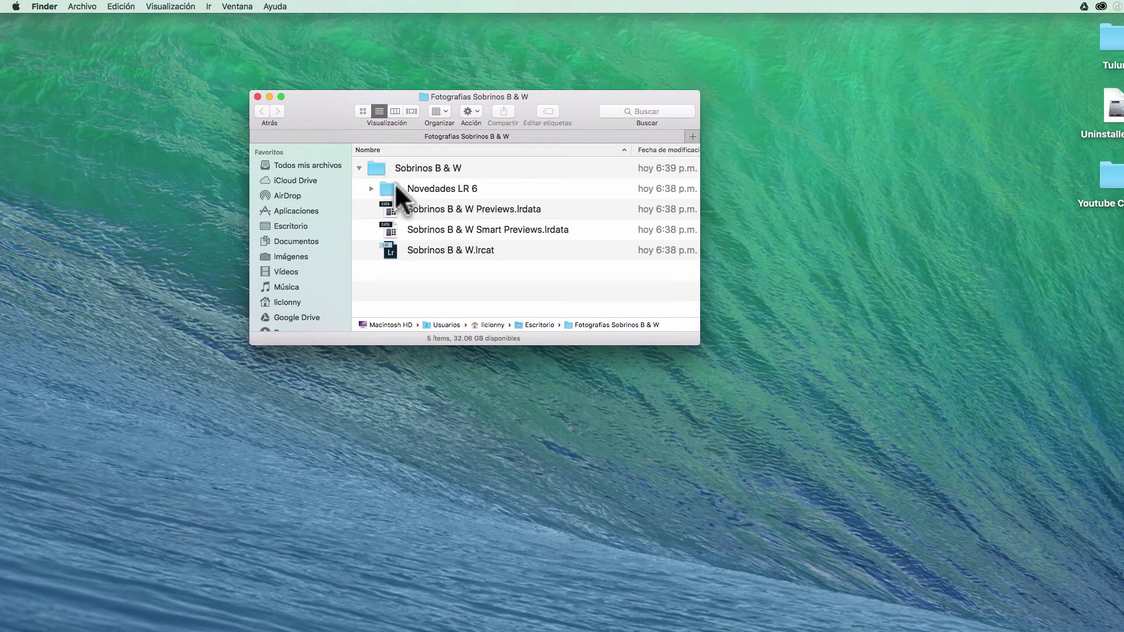
left_click(367, 188)
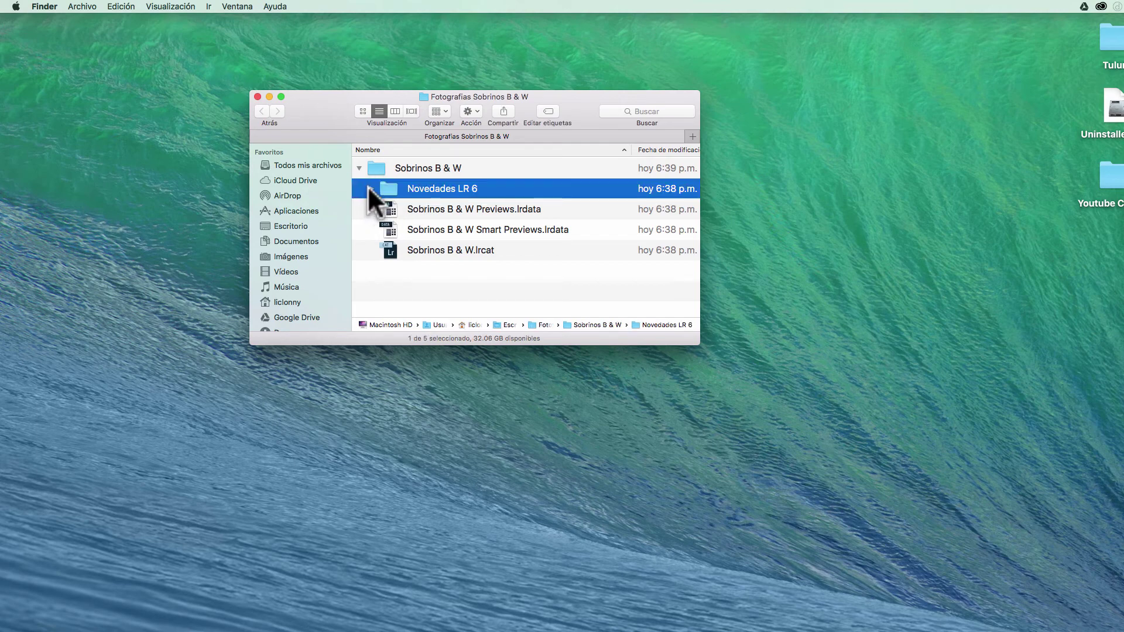
left_click(369, 188)
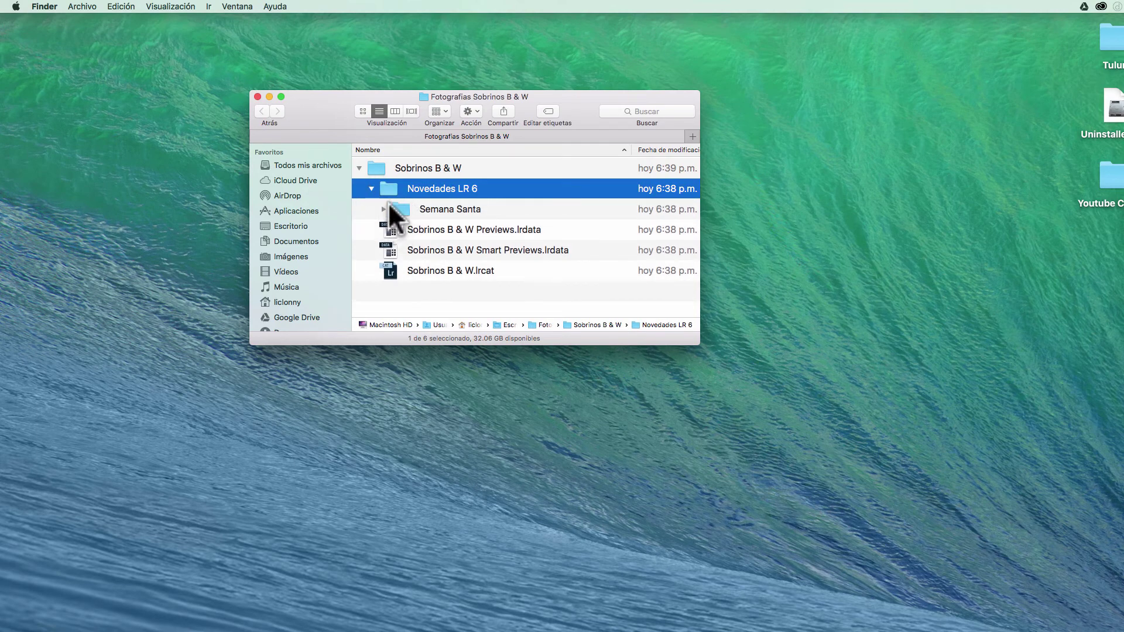
left_click(384, 207)
scroll(424, 231, "down", 2)
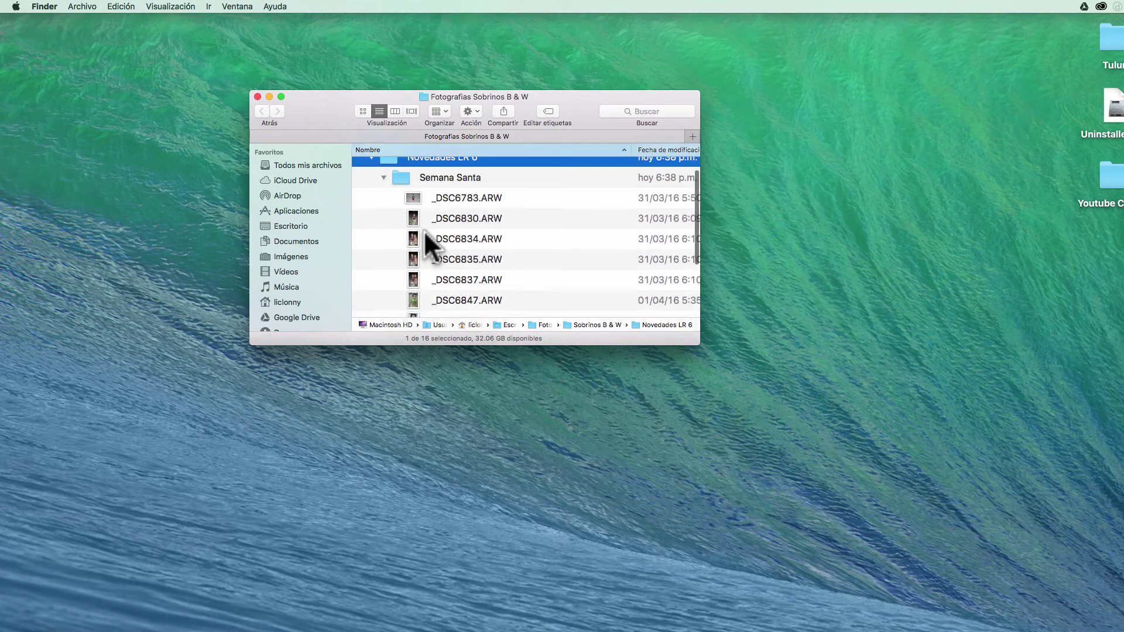
scroll(424, 231, "down", 3)
scroll(424, 231, "down", 2)
scroll(424, 230, "up", 4)
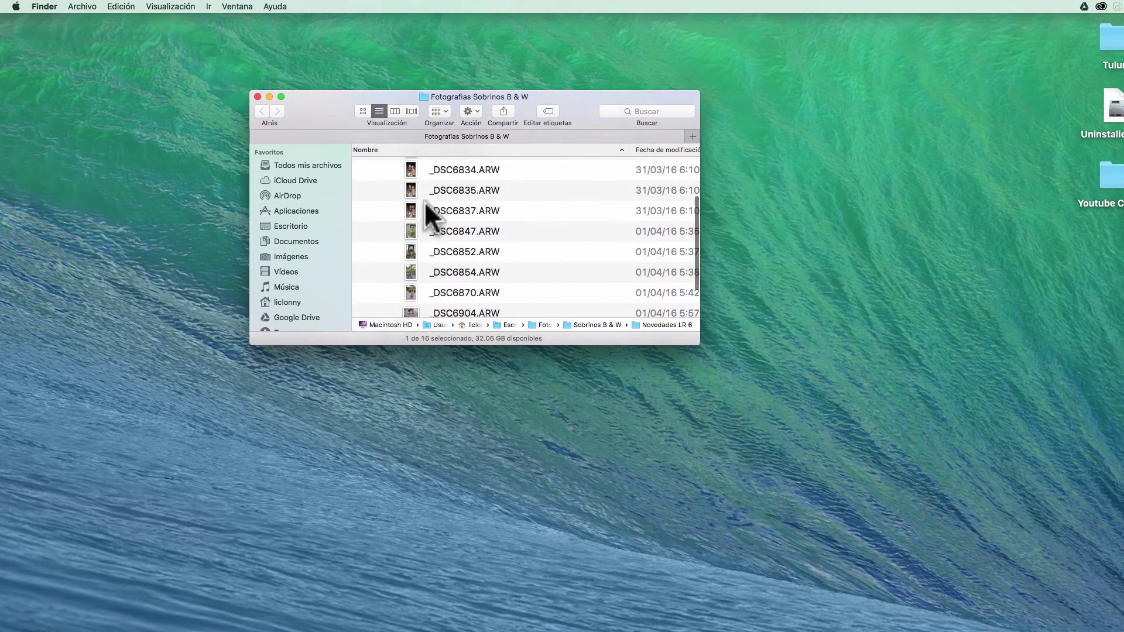
scroll(424, 201, "up", 1)
scroll(424, 201, "up", 1)
scroll(427, 189, "up", 2)
scroll(426, 242, "down", 3)
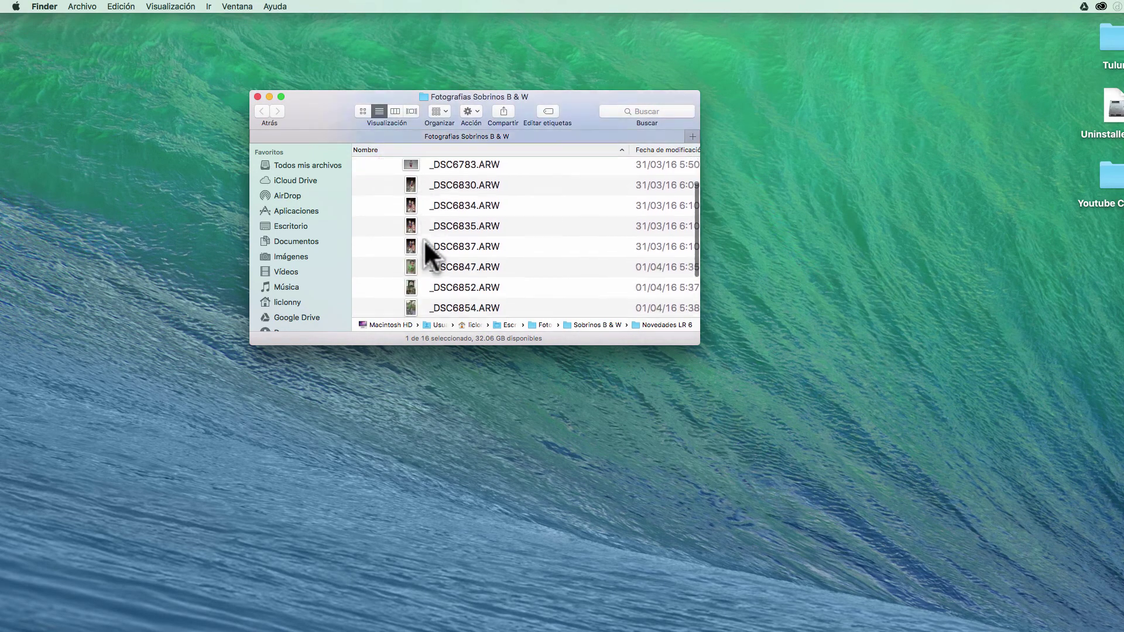
scroll(426, 241, "down", 2)
scroll(426, 242, "down", 3)
scroll(425, 240, "up", 2)
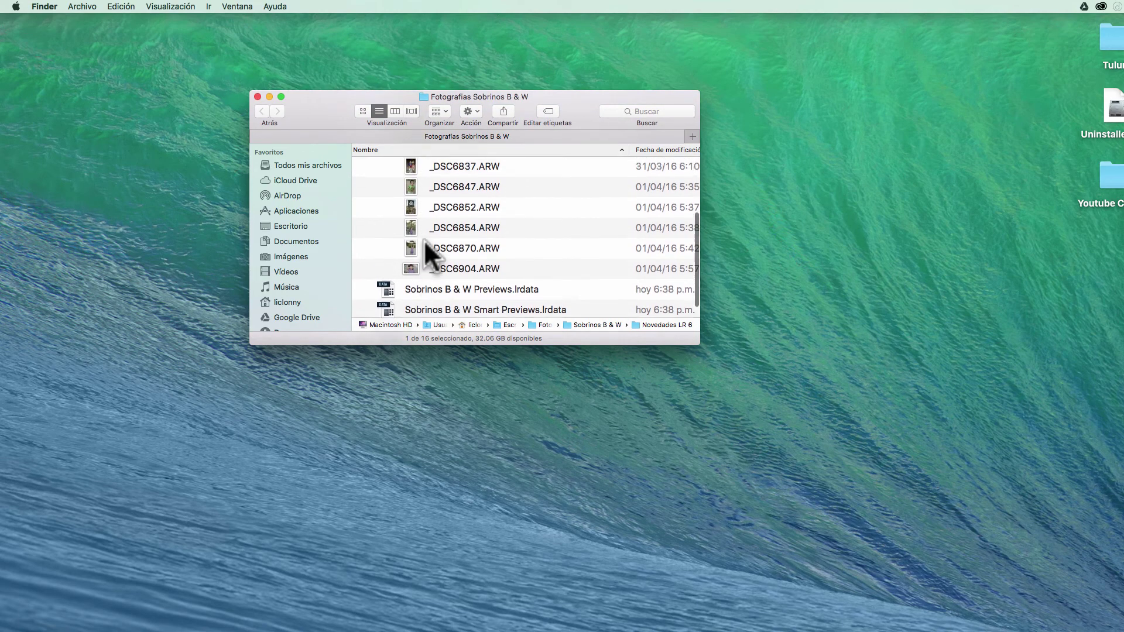
scroll(426, 241, "up", 3)
scroll(425, 241, "up", 2)
left_click(386, 232)
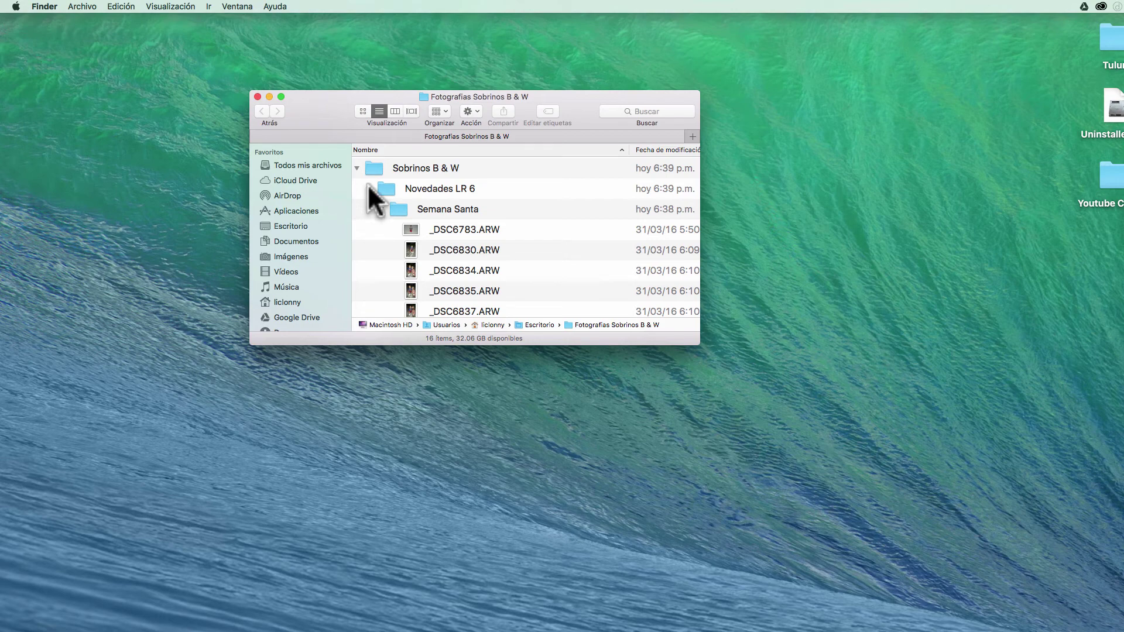
left_click(369, 189)
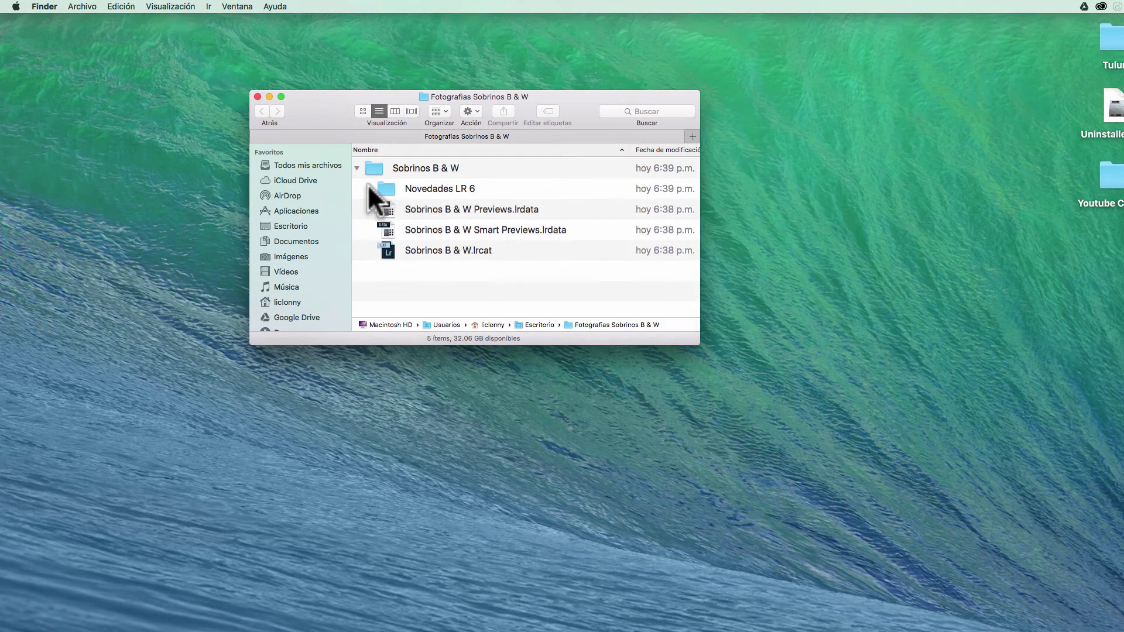
- Open Sobrinos B & W.lrcat from Finder in Lightroom and slightly resize its window
double_click(388, 253)
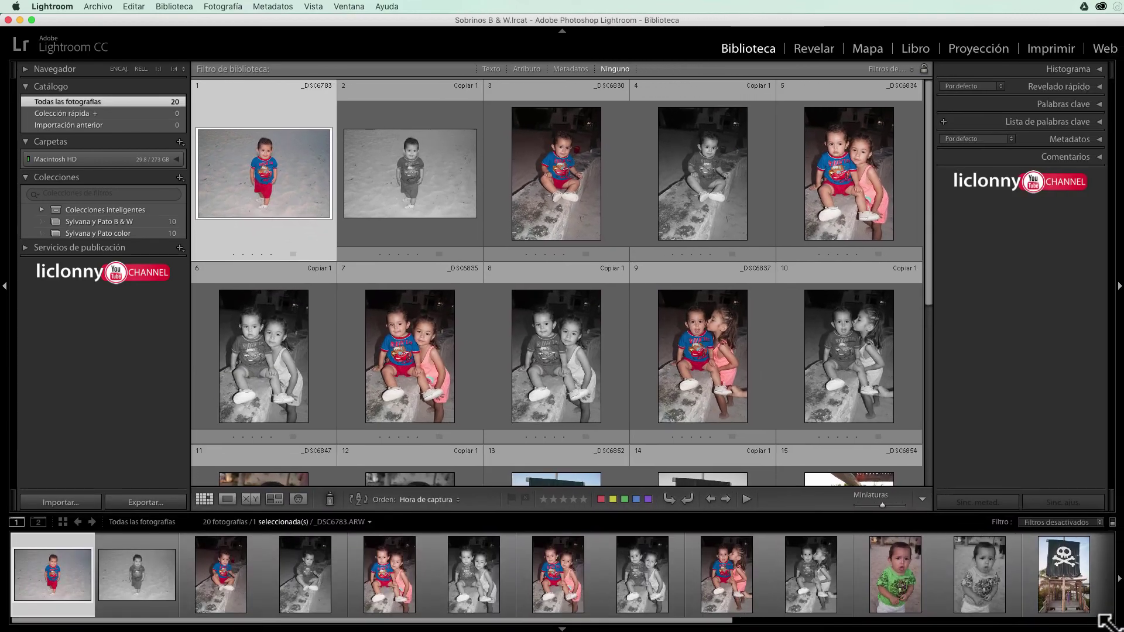
left_click_drag(1107, 622, 1114, 620)
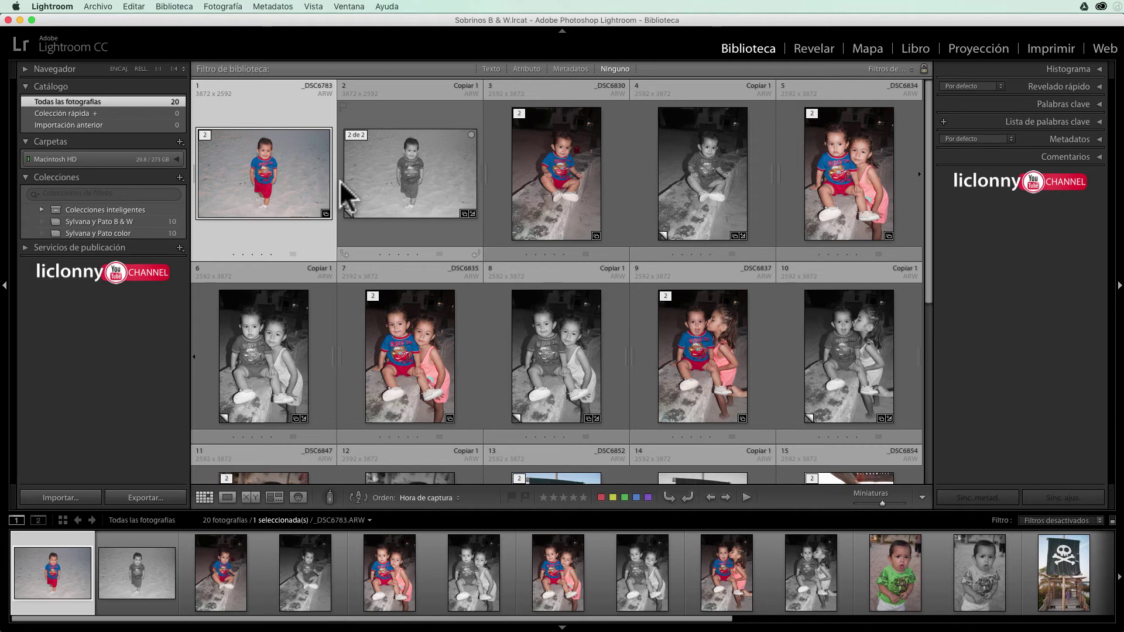
mouse_move(261, 170)
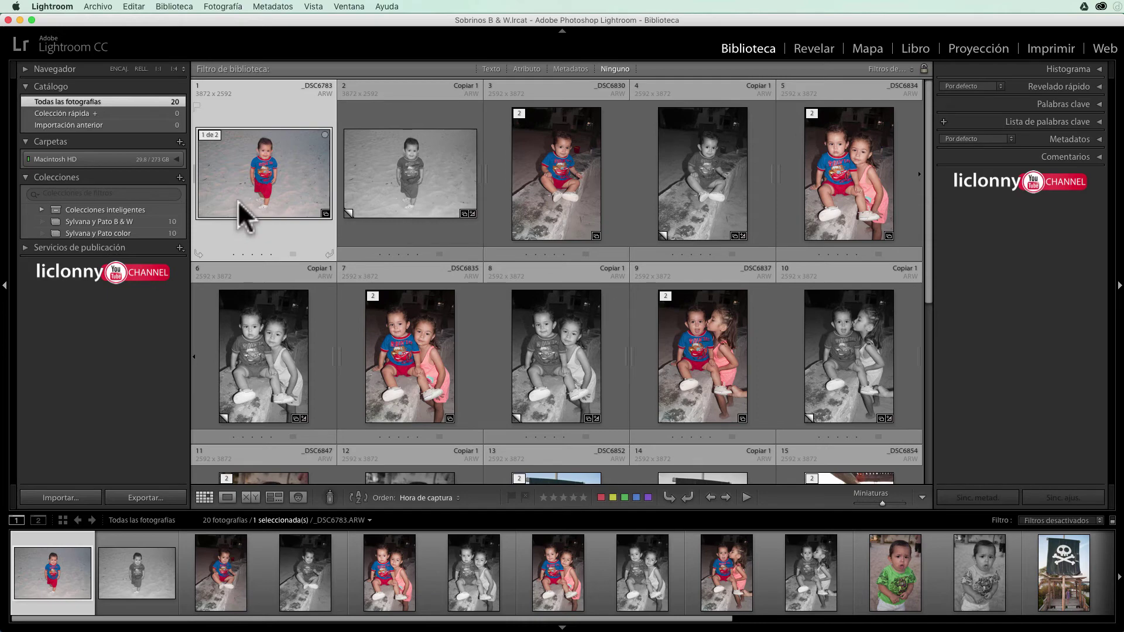
- Alternate between the Sylvana y Pato B & W and color collections, ending on the 10 color photos
left_click(93, 221)
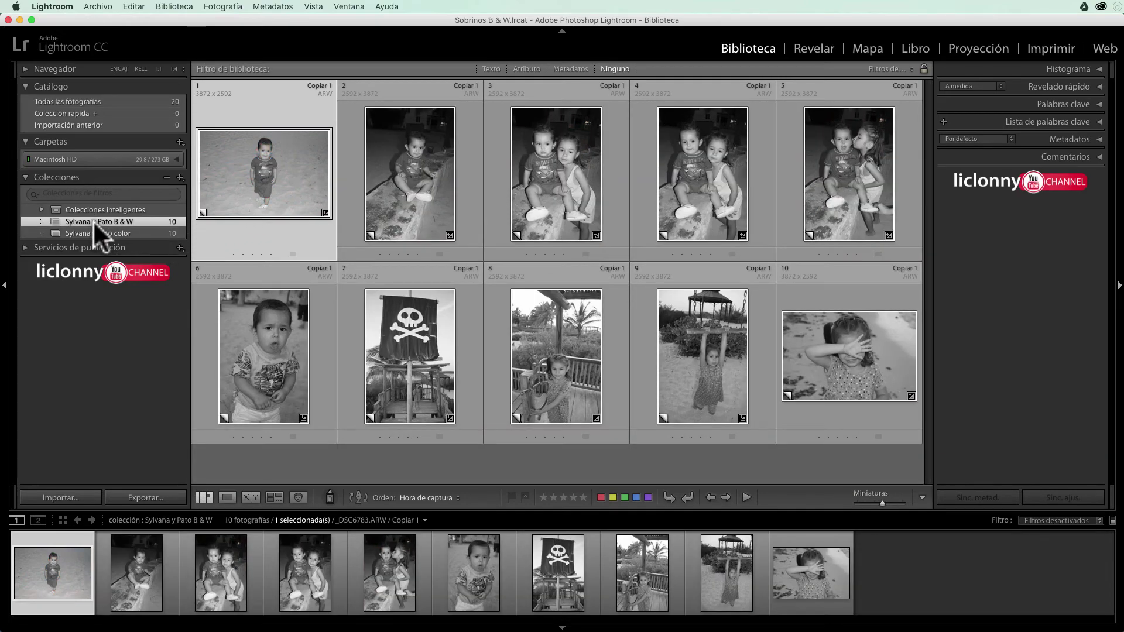
left_click(97, 230)
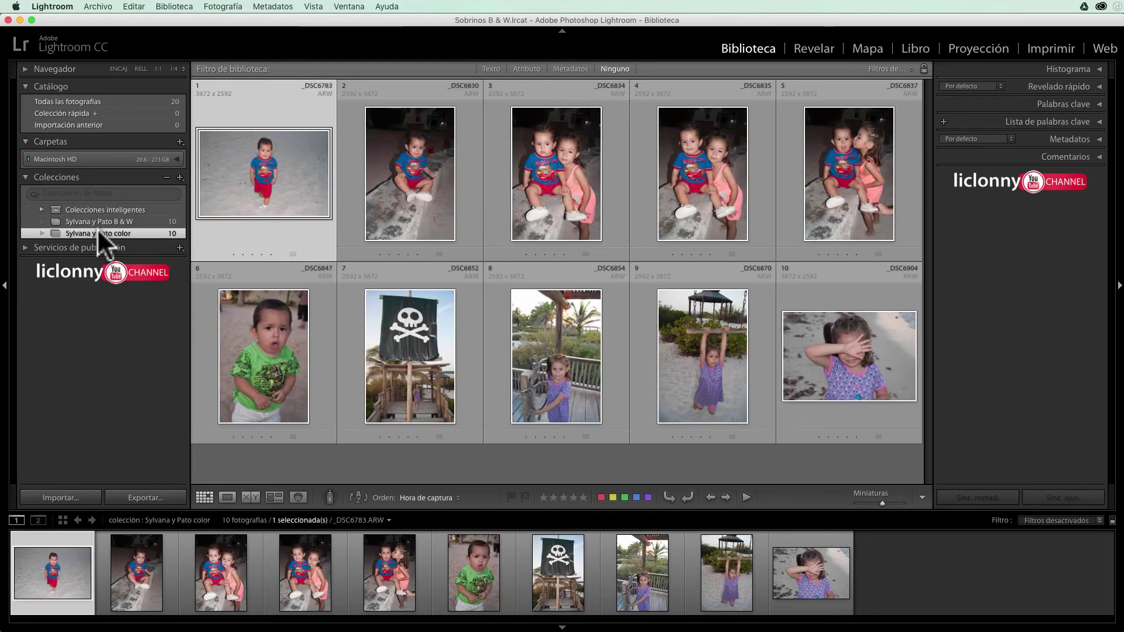
left_click(115, 218)
left_click(114, 220)
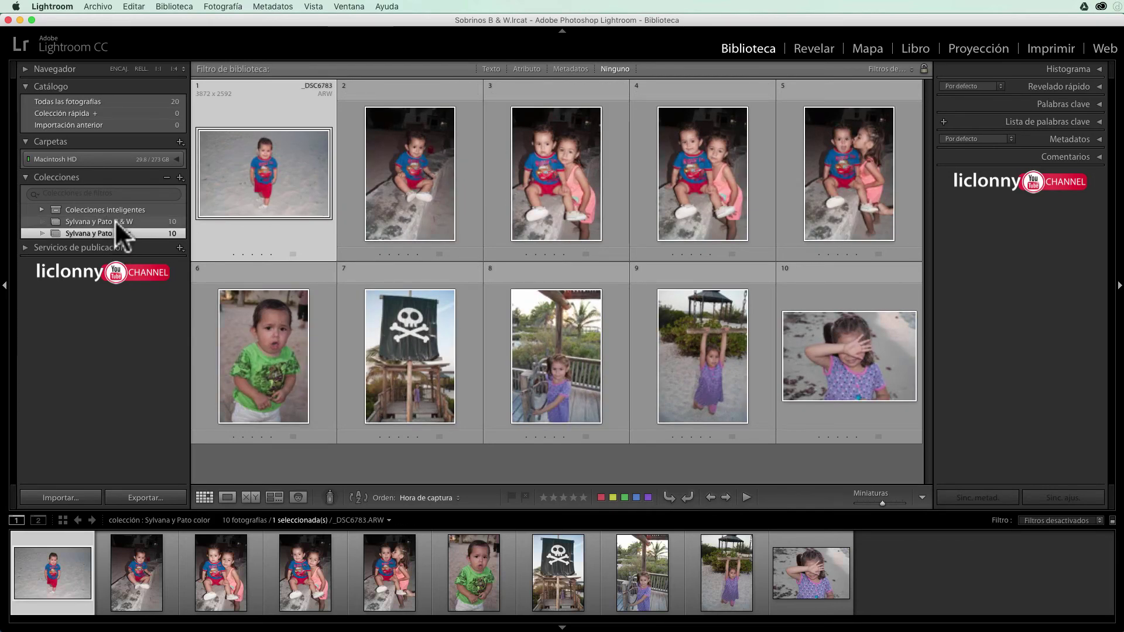
left_click(112, 230)
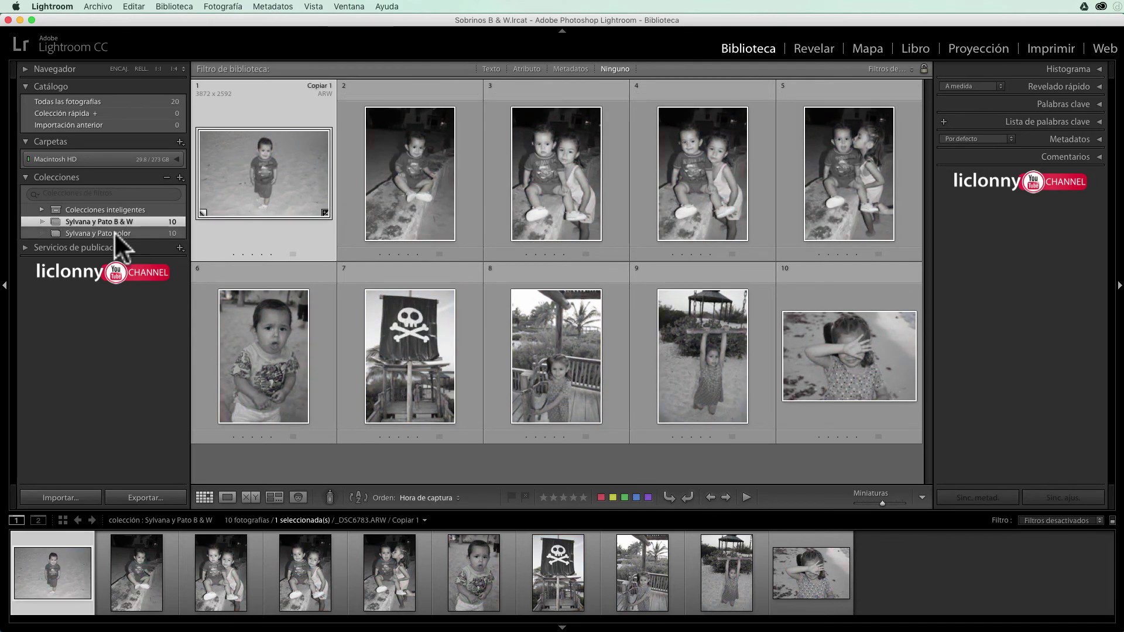
left_click(114, 230)
left_click(115, 228)
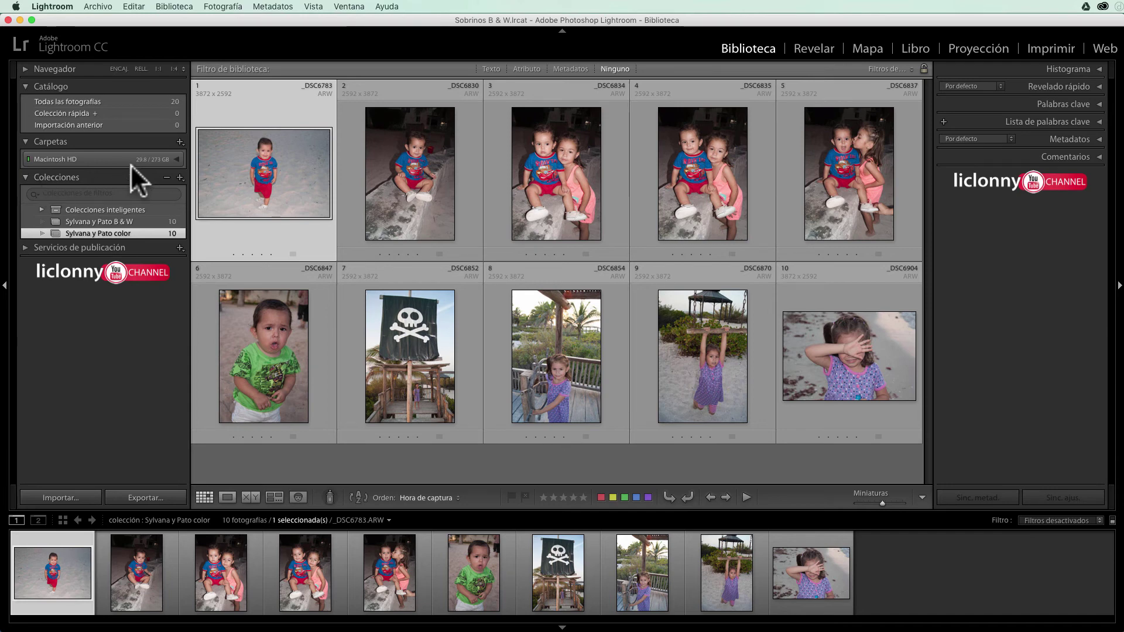
- Expand Macintosh HD and Novedades LR 6 to show the Semana Santa folder's 20 photos
left_click(177, 159)
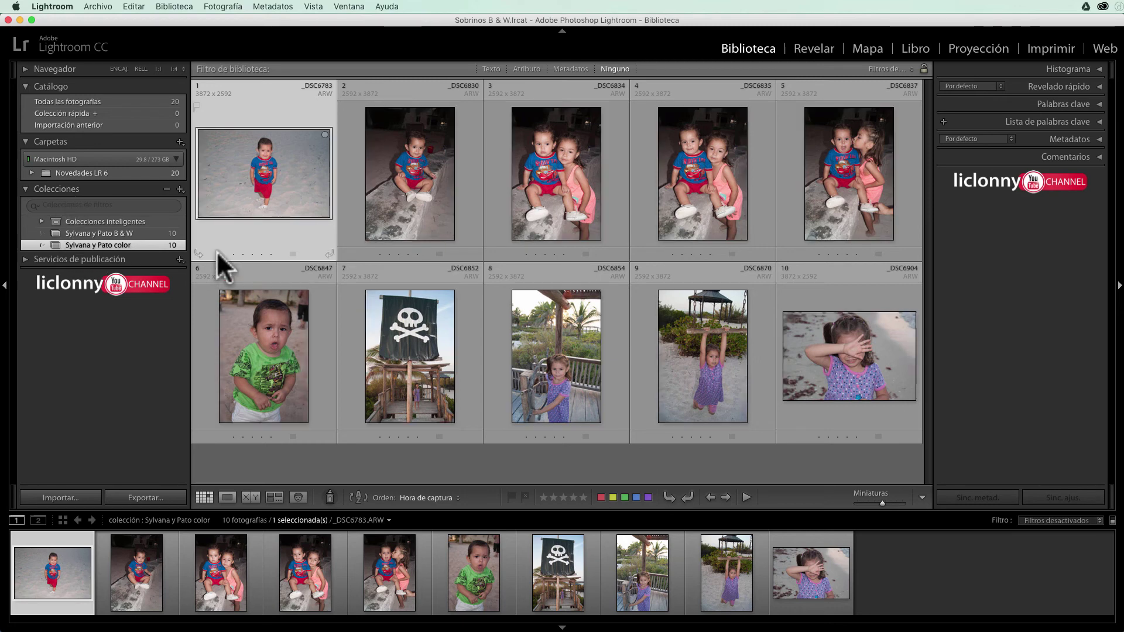
left_click(149, 233)
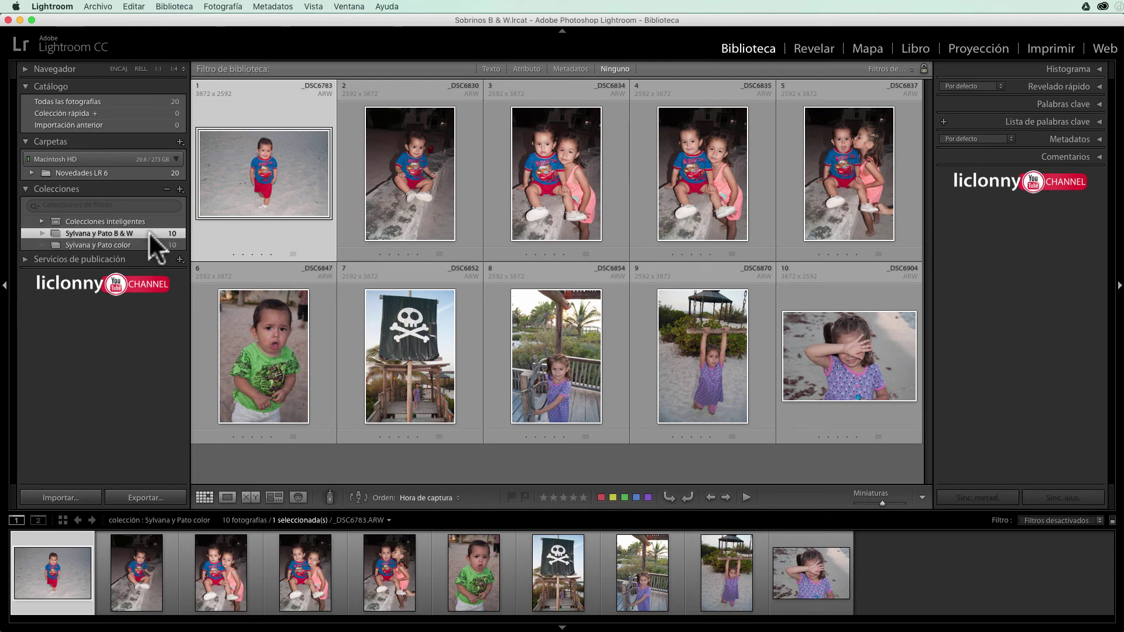
left_click(31, 173)
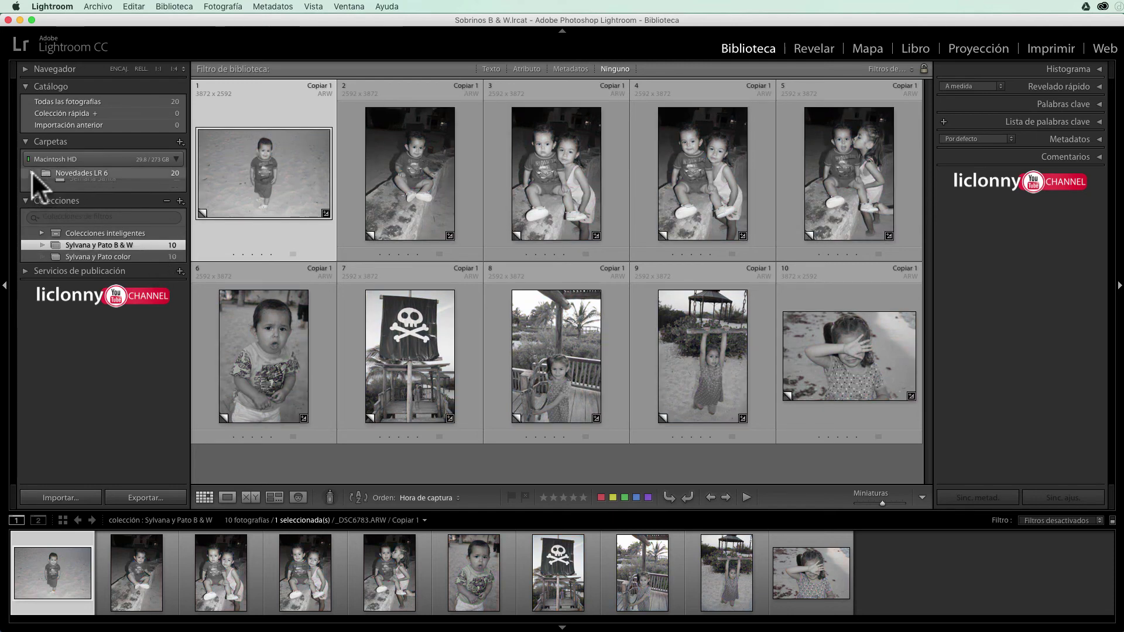
left_click(73, 183)
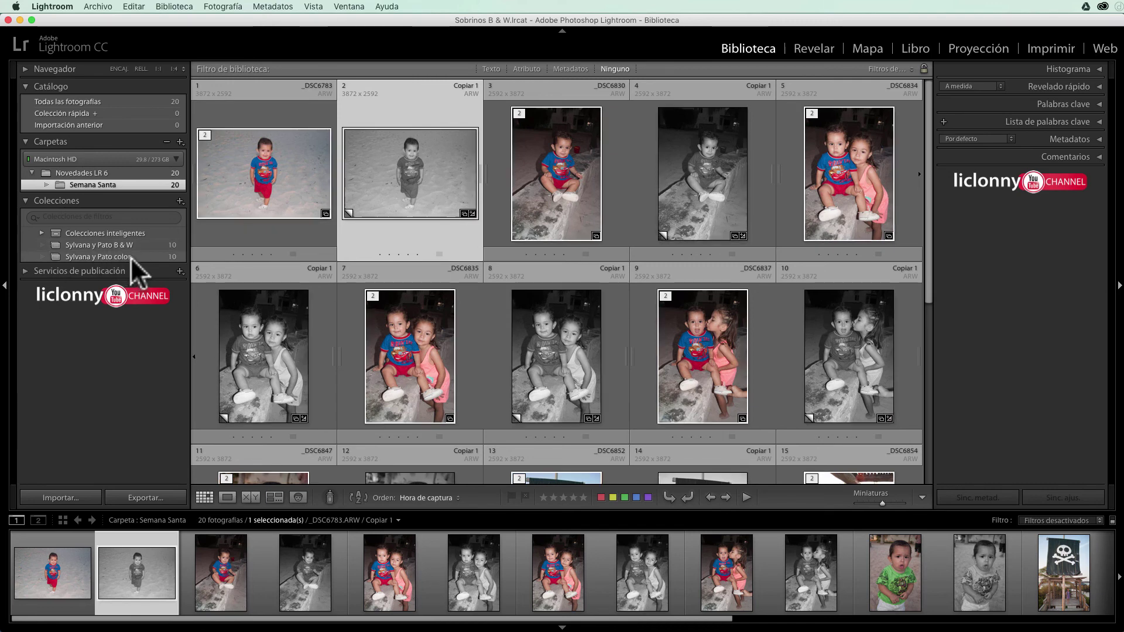
- Open the pirate flag photo from Sylvana y Pato B & W in Loupe view
left_click(143, 244)
mouse_move(409, 356)
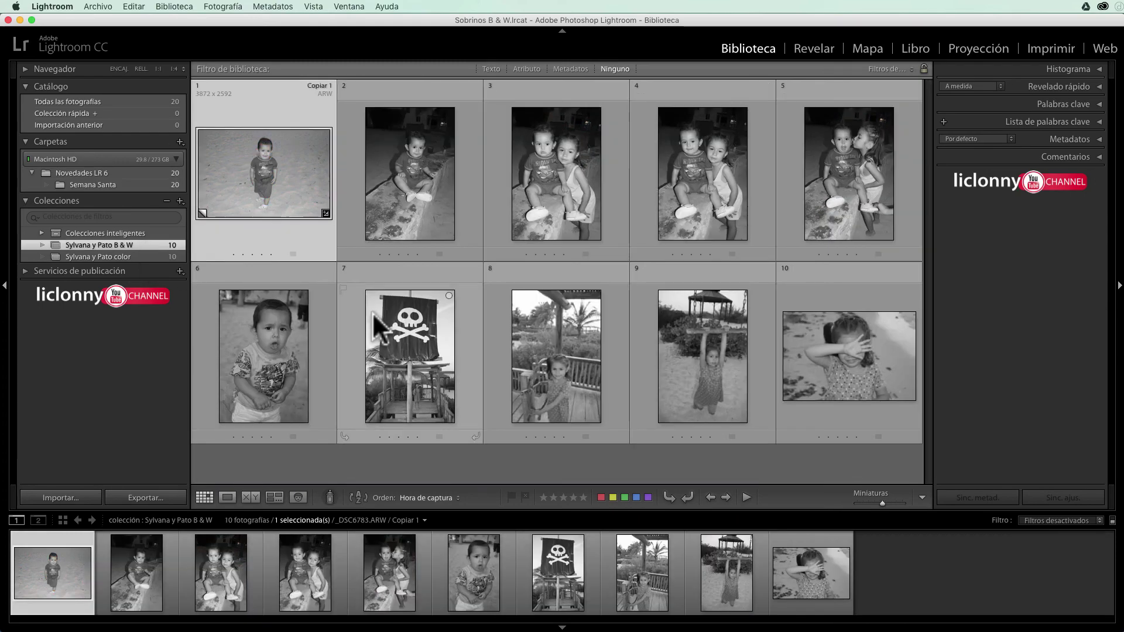
double_click(416, 334)
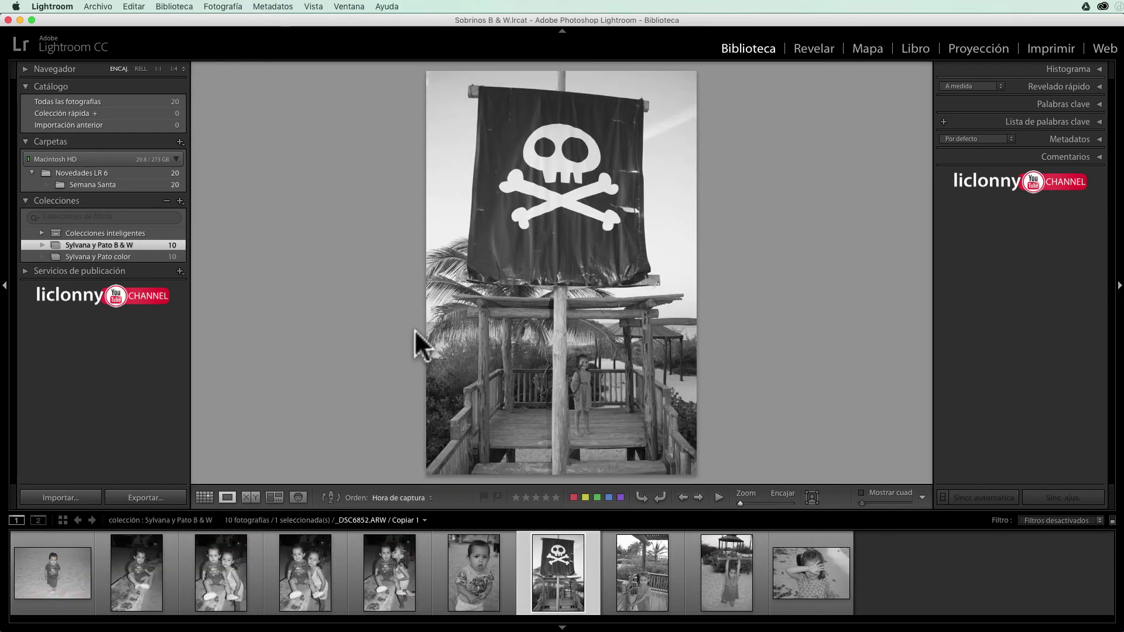